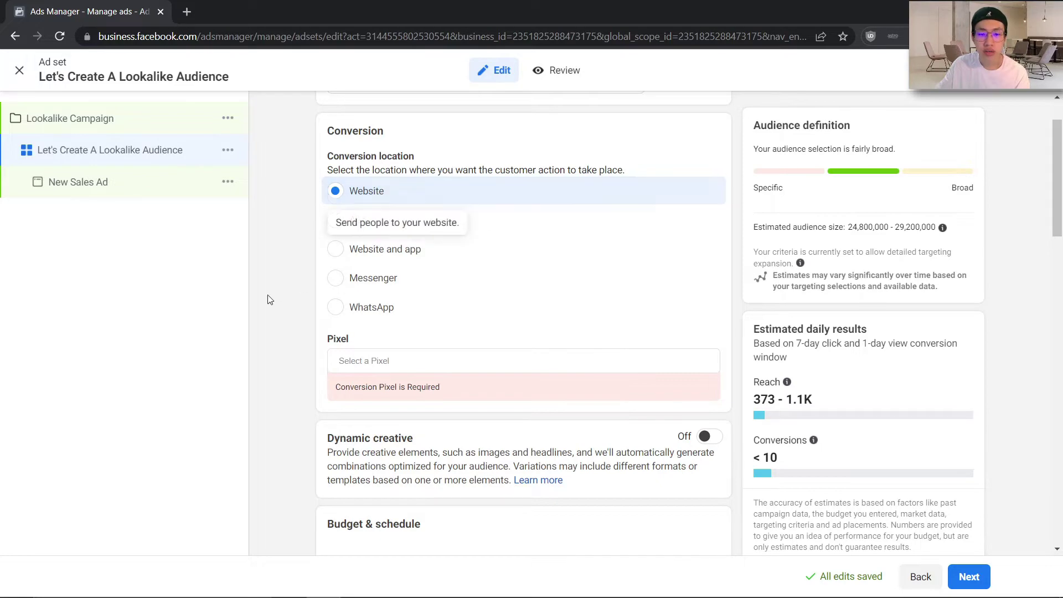
# Start creating a new lookalike audience from the ad set's custom audience settings.
pyautogui.scroll(-8, 267, 299)
pyautogui.scroll(-4, 573, 219)
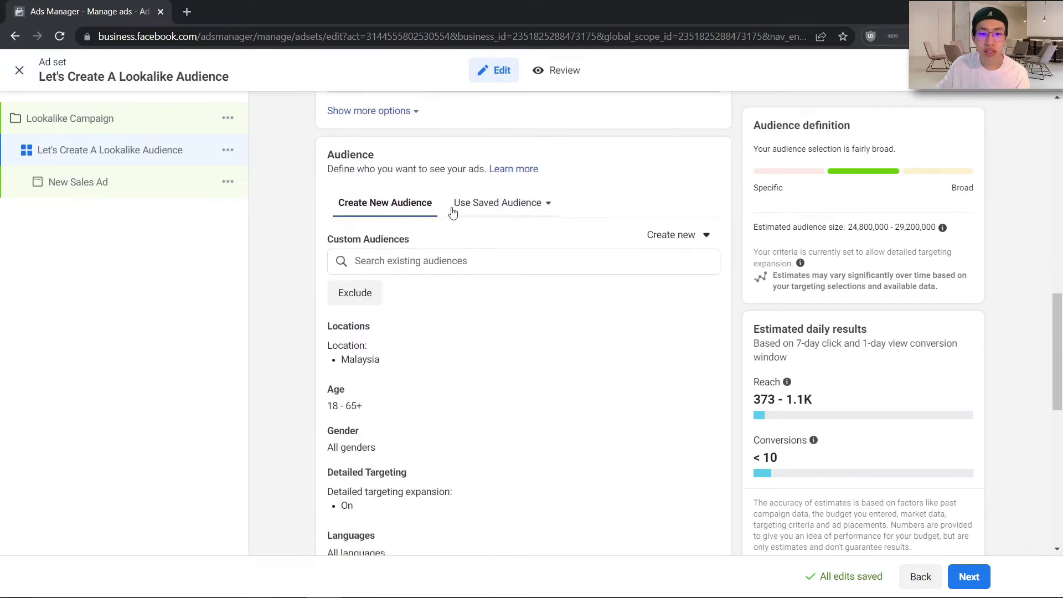
pyautogui.scroll(-2, 310, 339)
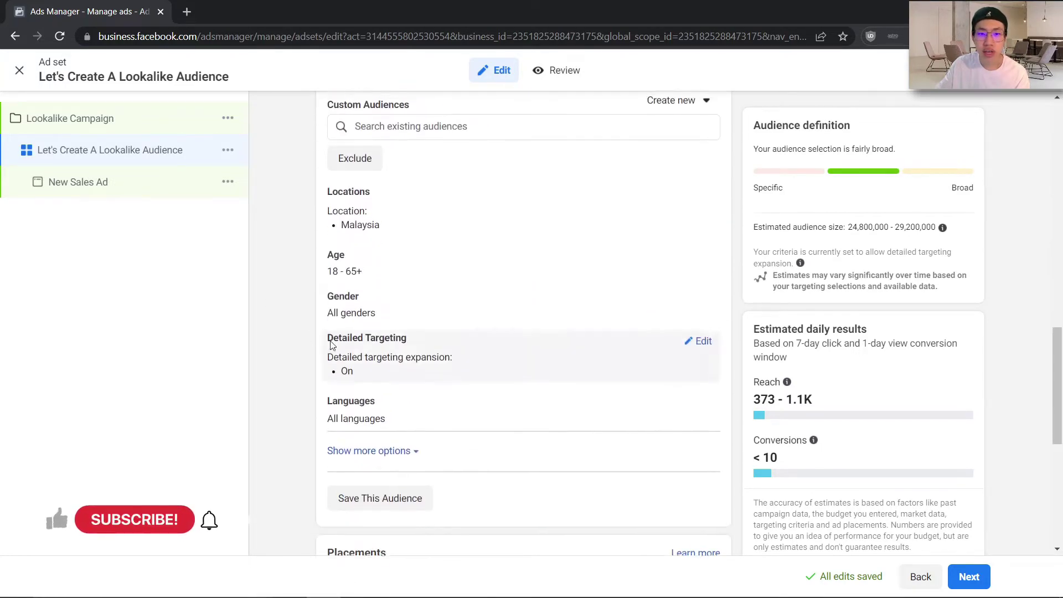
pyautogui.scroll(2, 368, 326)
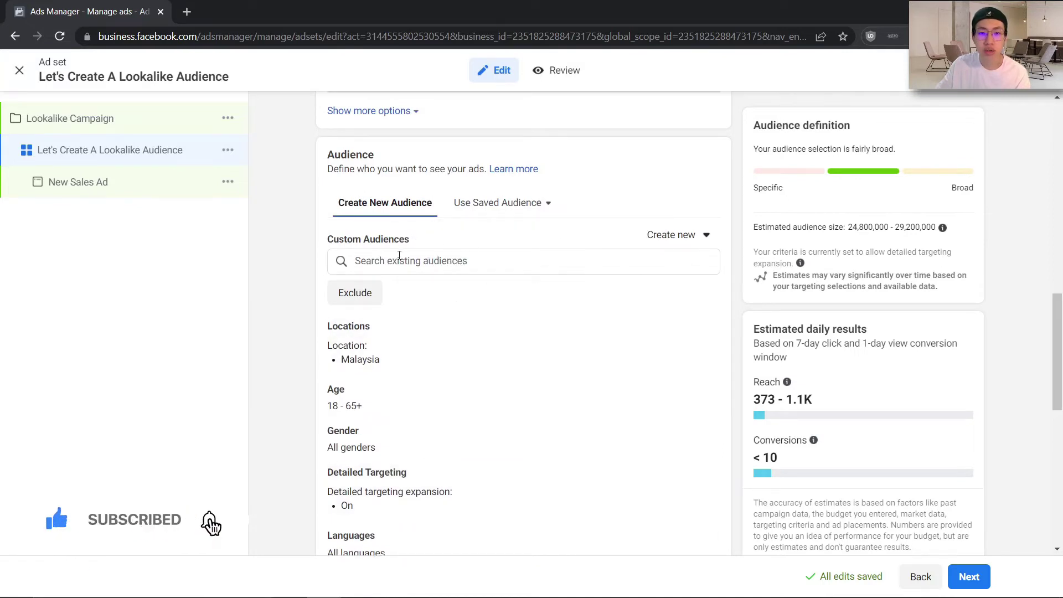
pyautogui.click(673, 236)
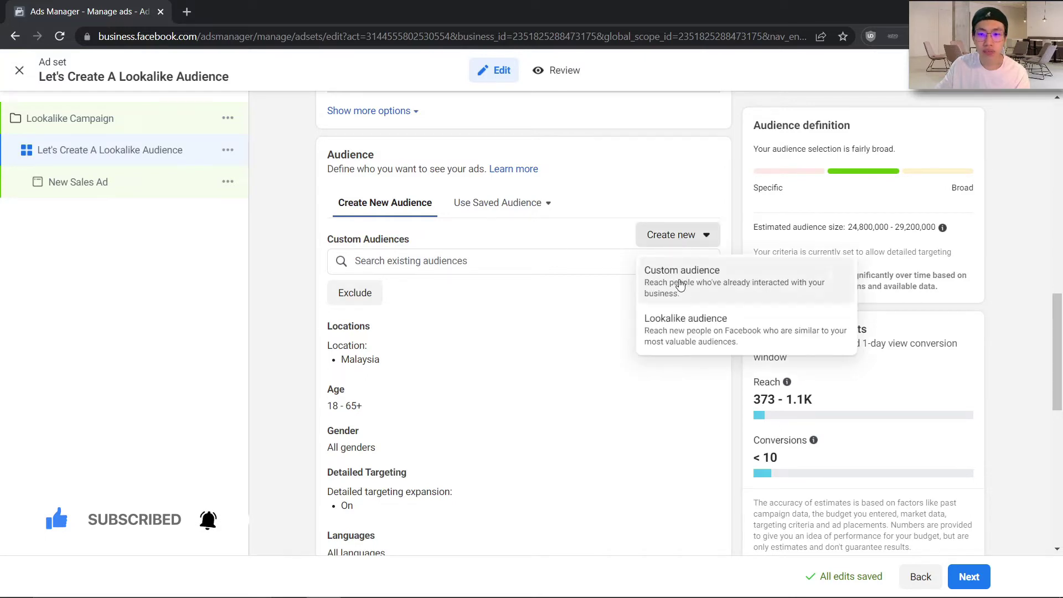
pyautogui.click(686, 336)
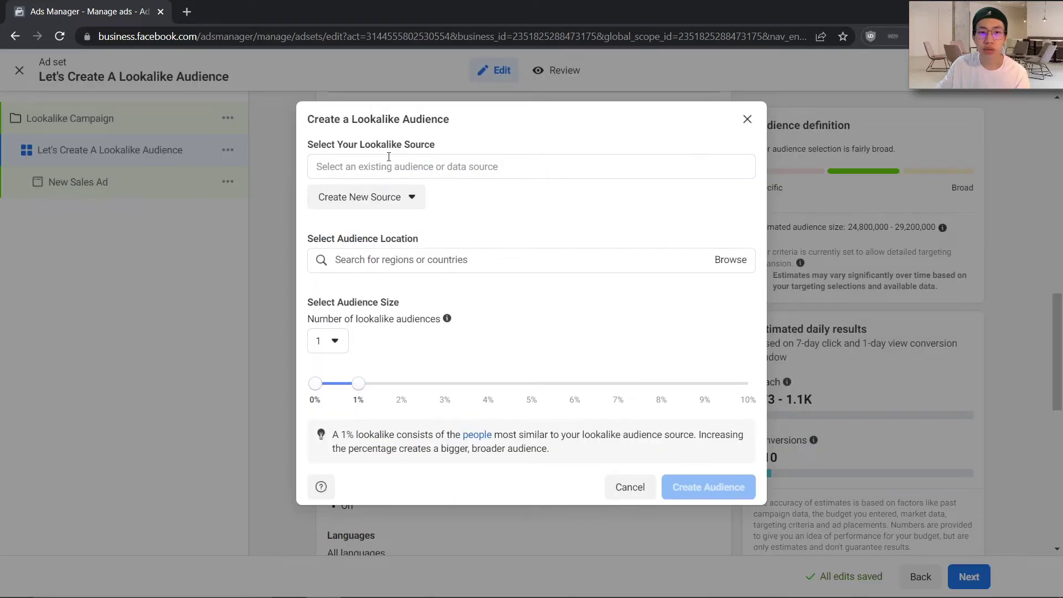
# Choose the custom audience PageView (30 Days) from the other sources as the lookalike source.
pyautogui.click(504, 171)
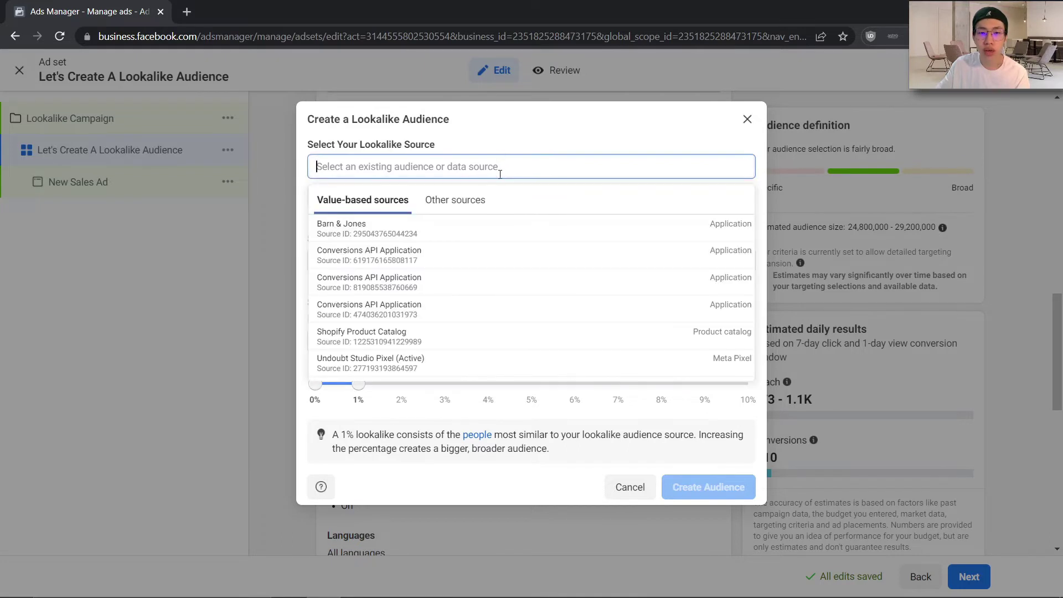
pyautogui.click(470, 202)
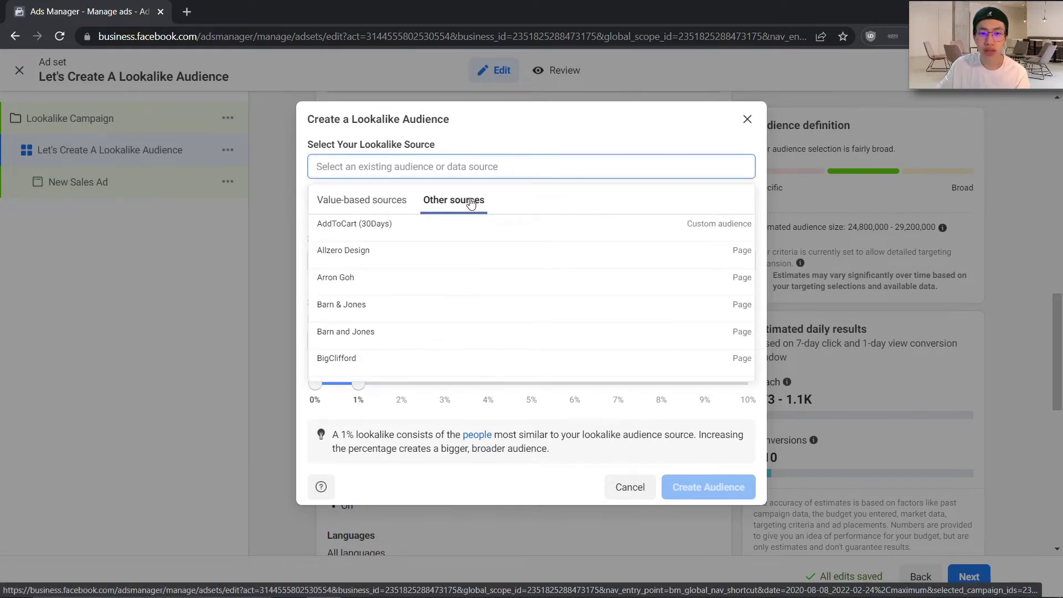
pyautogui.scroll(-5, 487, 244)
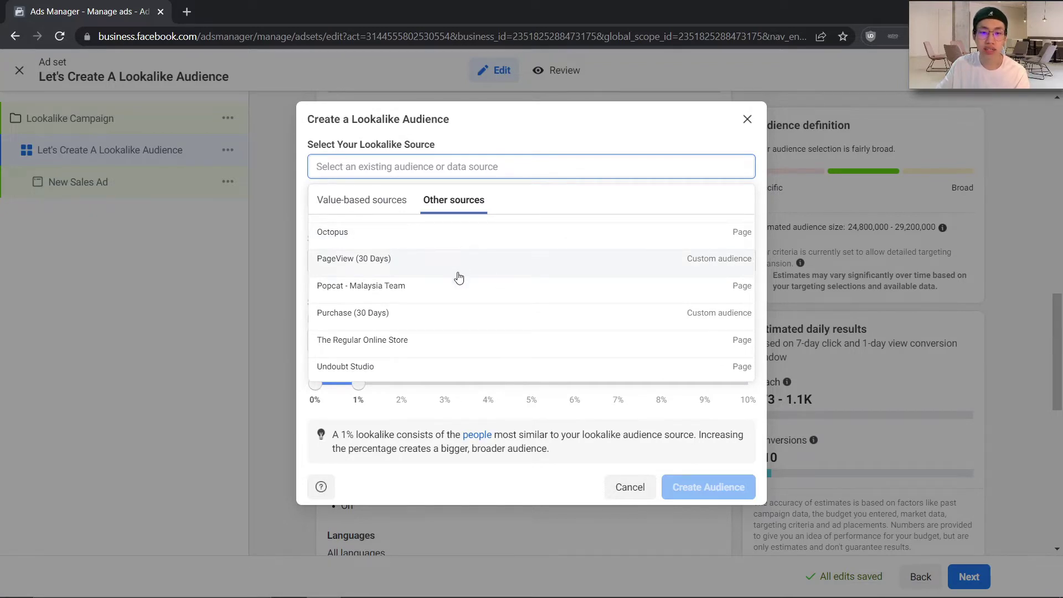
pyautogui.scroll(2, 470, 316)
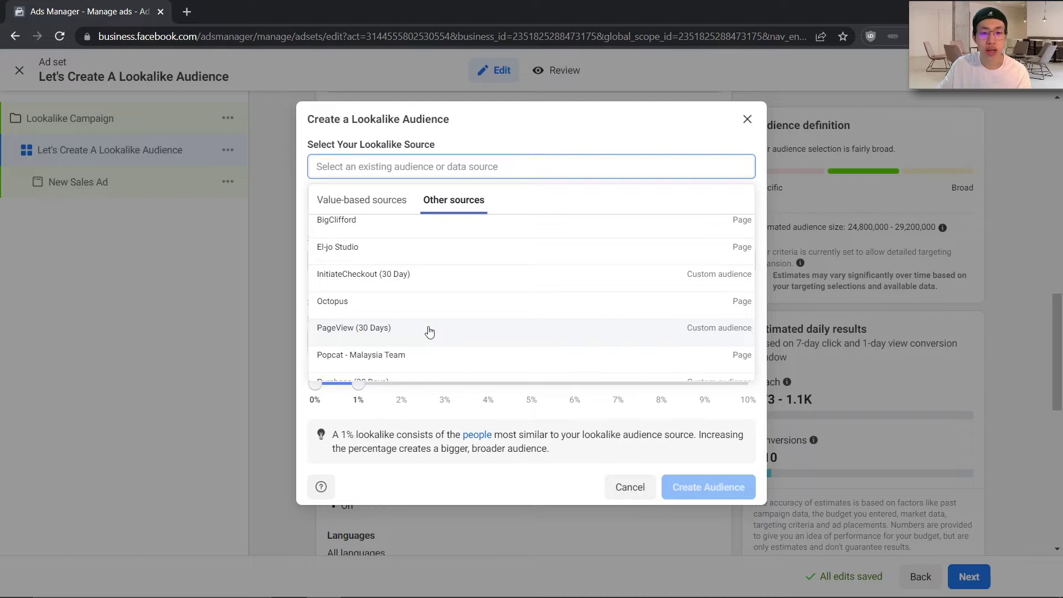
pyautogui.scroll(1, 432, 321)
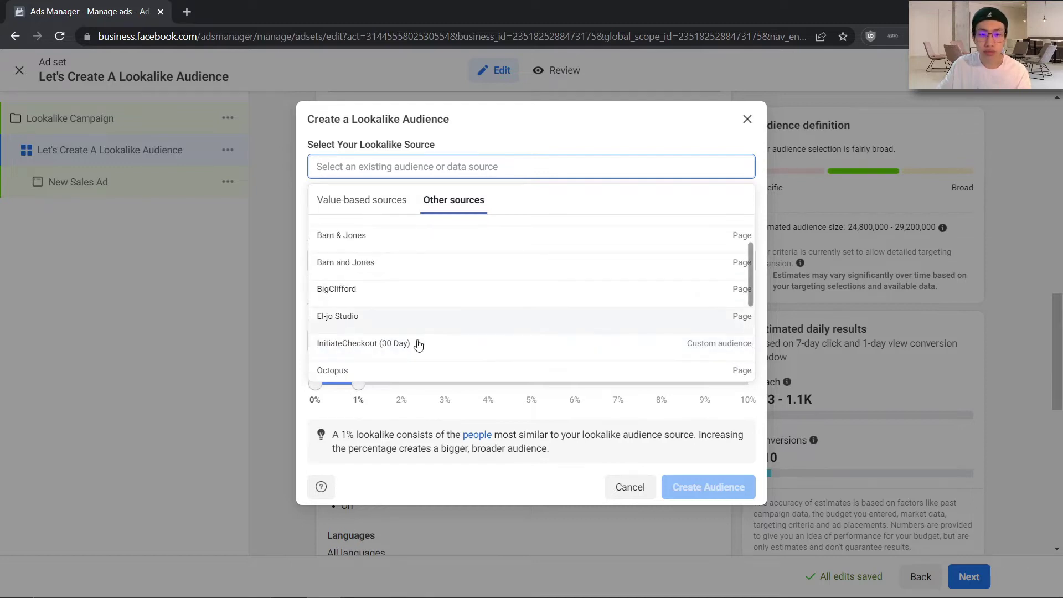
pyautogui.scroll(-3, 443, 321)
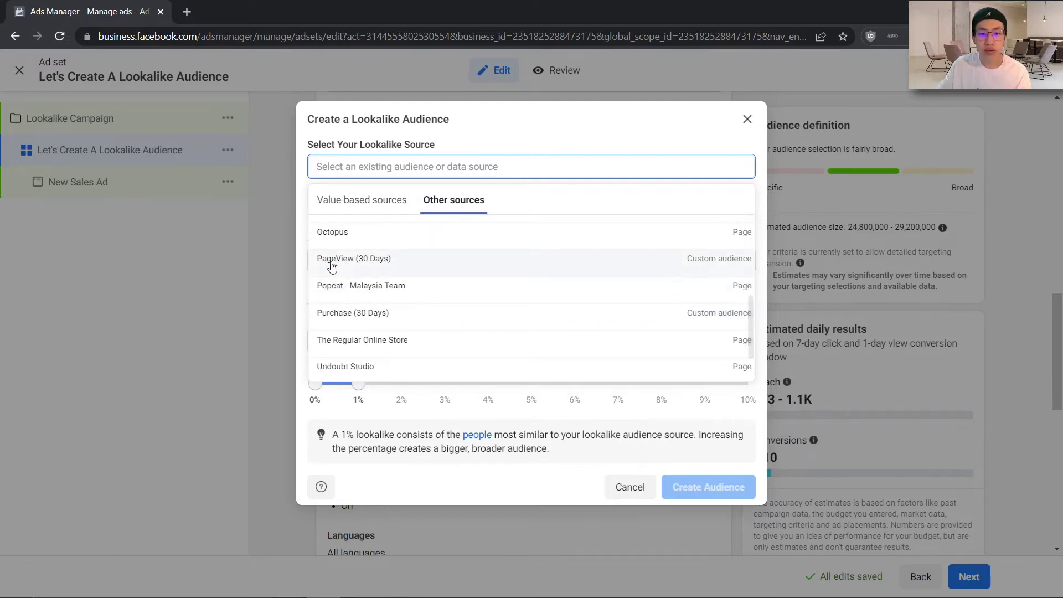
pyautogui.click(351, 263)
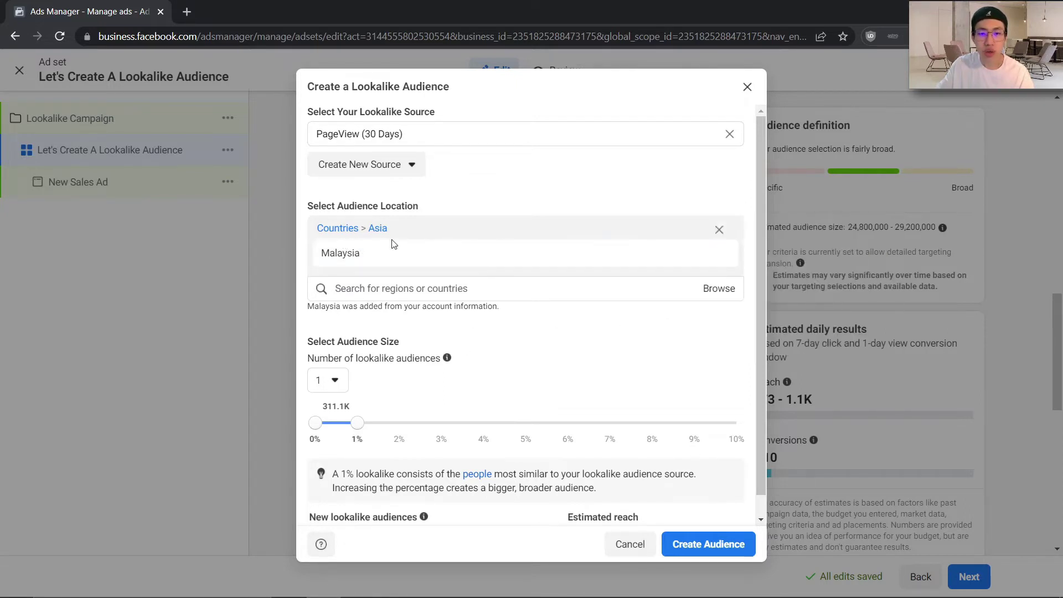
# Replace Malaysia with United States as the lookalike audience's location.
pyautogui.click(724, 256)
pyautogui.click(542, 255)
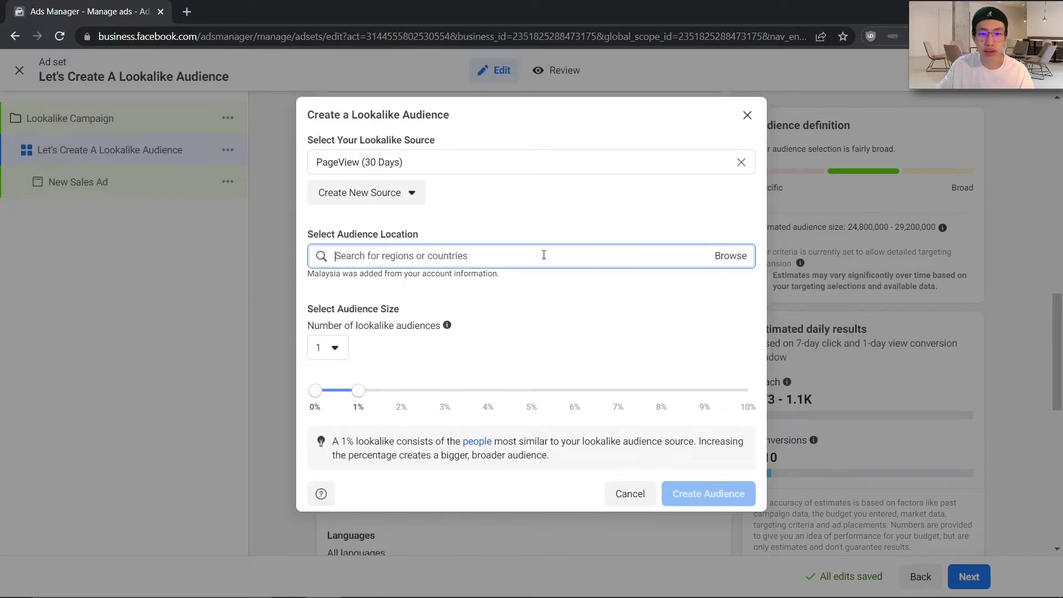
pyautogui.write('united sta')
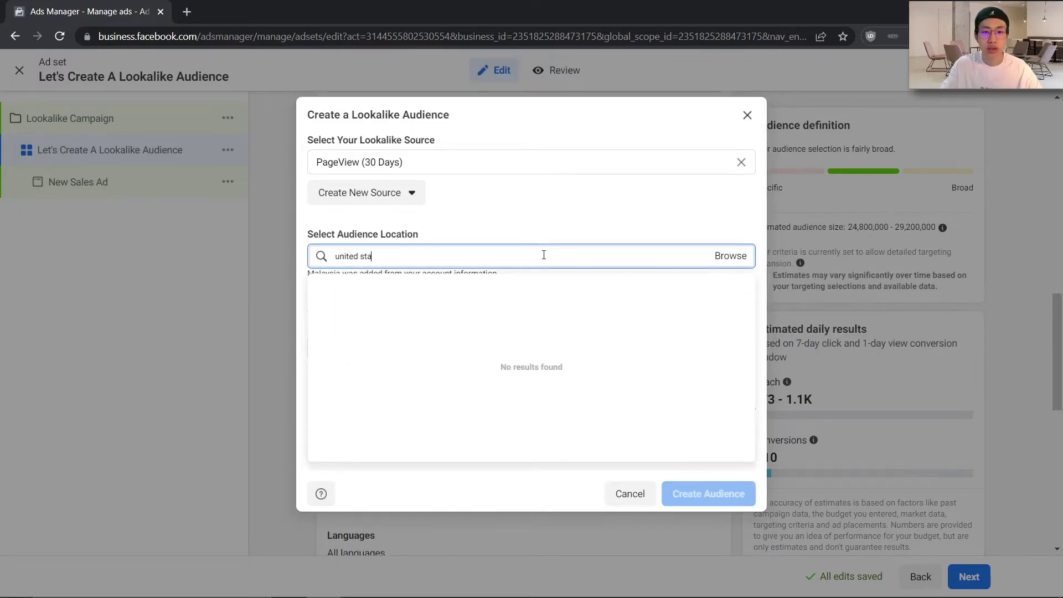
pyautogui.write('te')
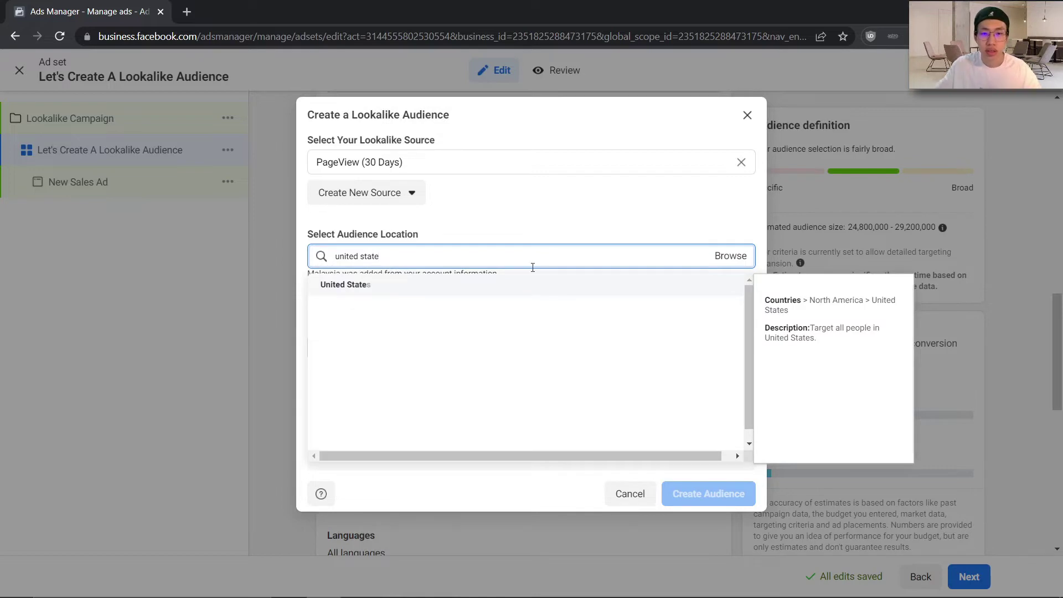
pyautogui.click(498, 284)
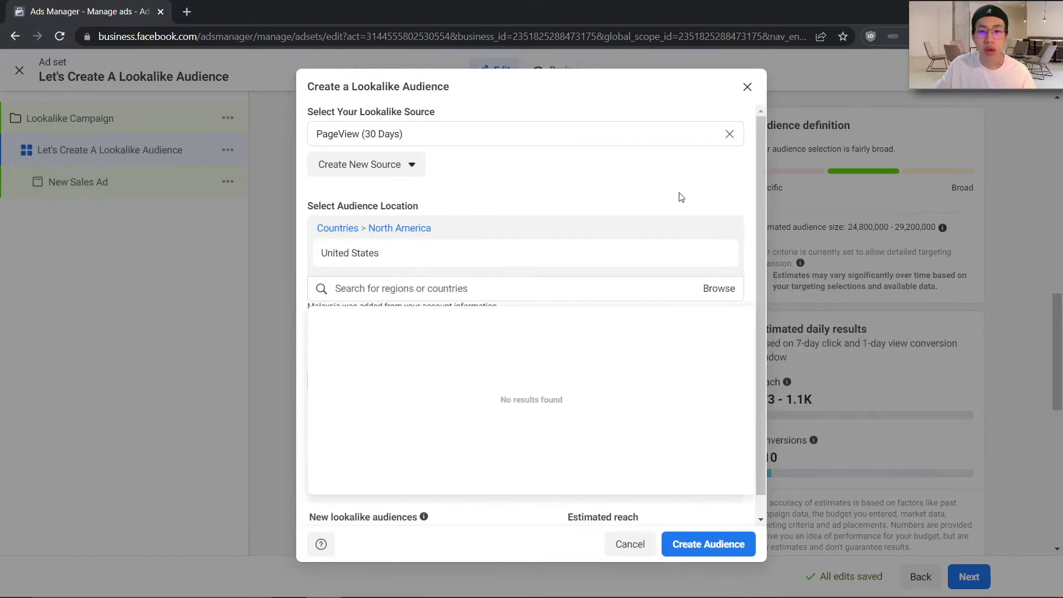
pyautogui.click(700, 195)
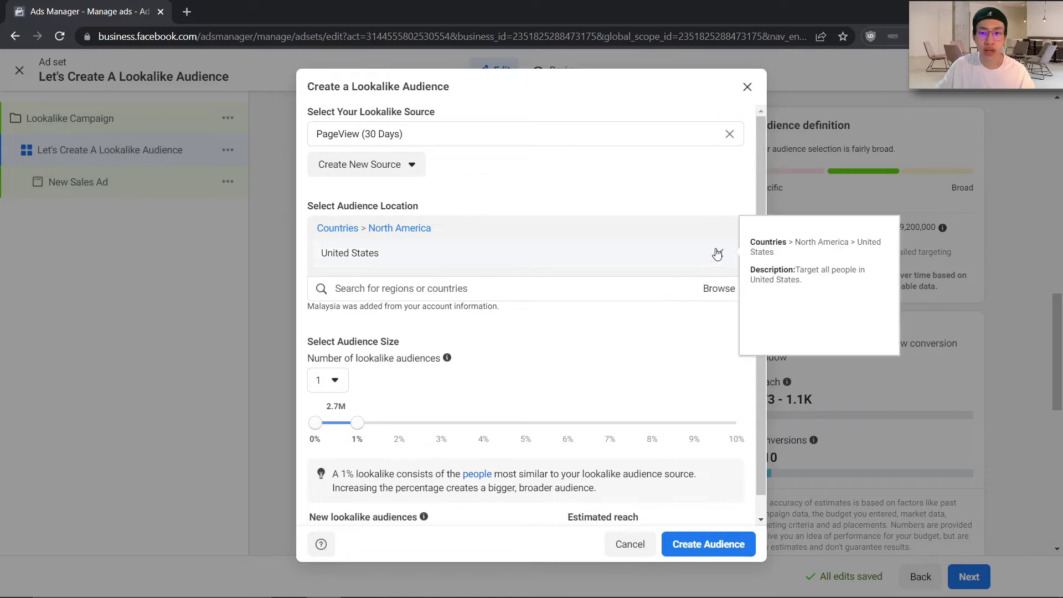
# Keep one lookalike audience with a size of 1% and create the audience.
pyautogui.scroll(-1, 600, 332)
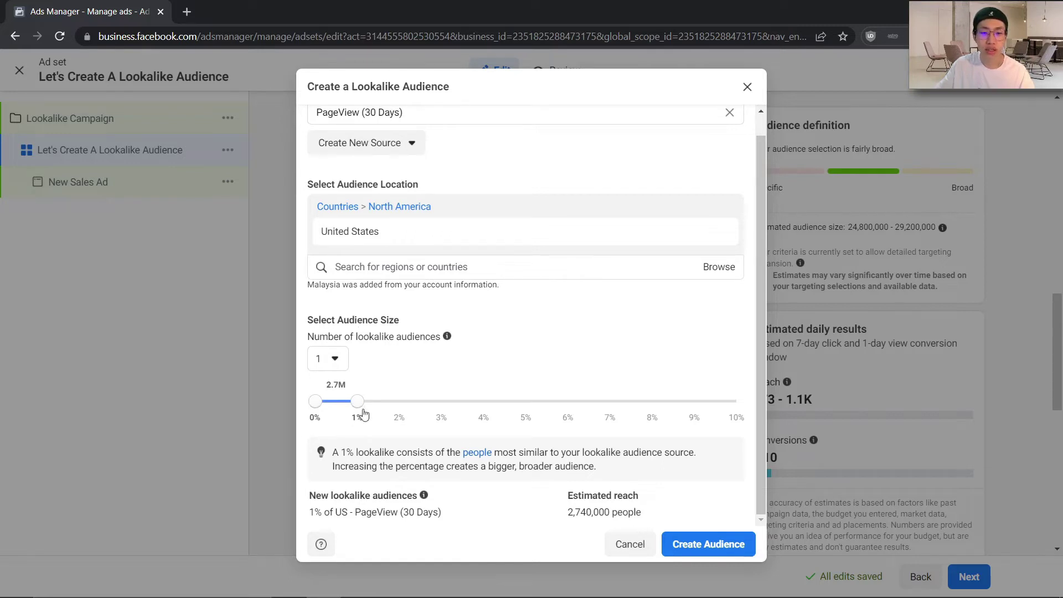
pyautogui.moveTo(358, 402)
pyautogui.mouseDown()
pyautogui.moveTo(653, 402)
pyautogui.moveTo(367, 403)
pyautogui.mouseUp()
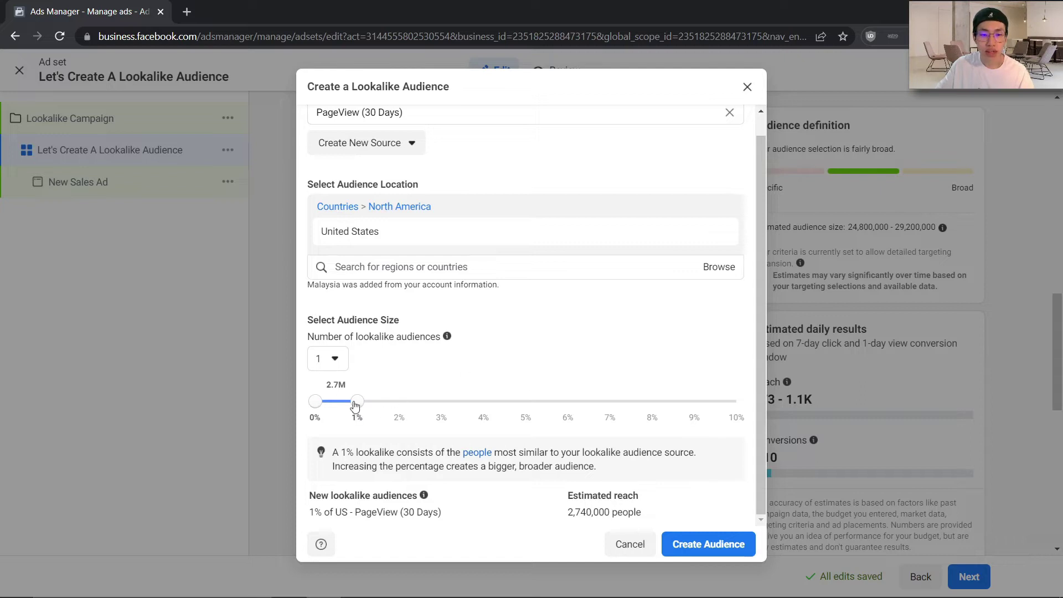
pyautogui.scroll(1, 390, 332)
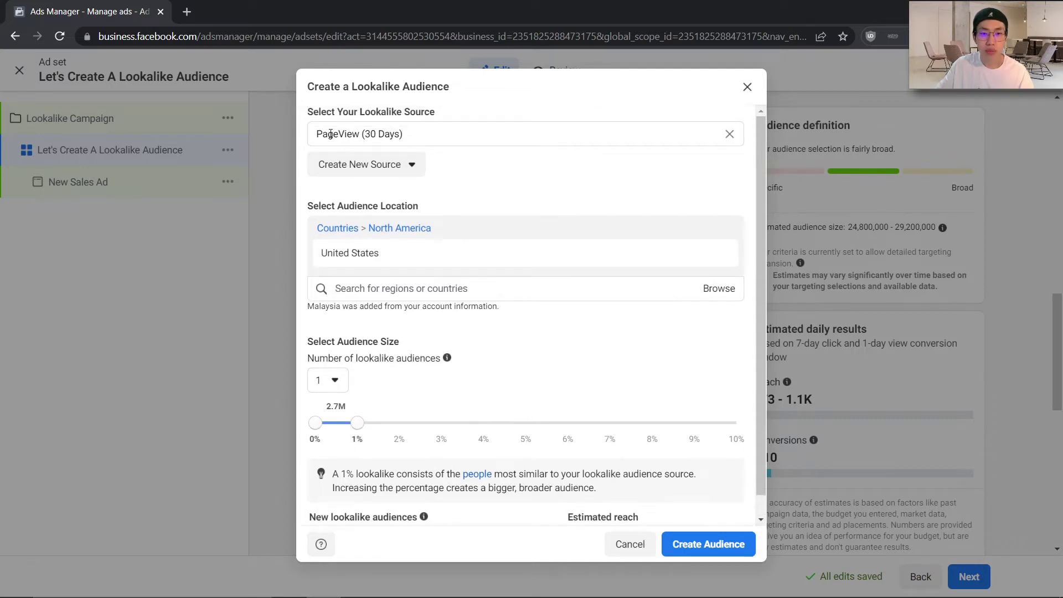
pyautogui.scroll(-1, 548, 453)
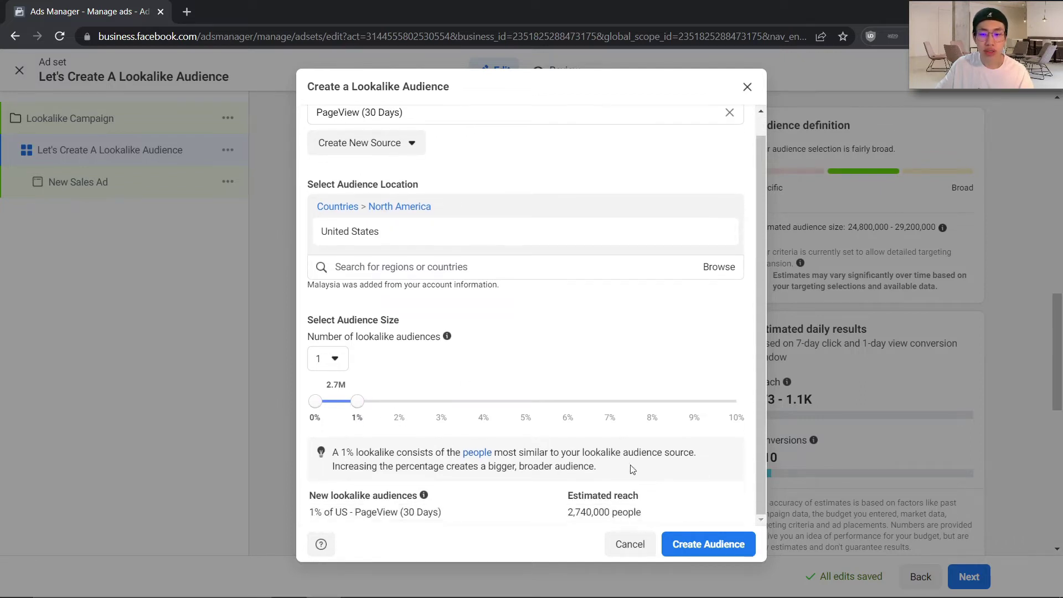
pyautogui.click(715, 546)
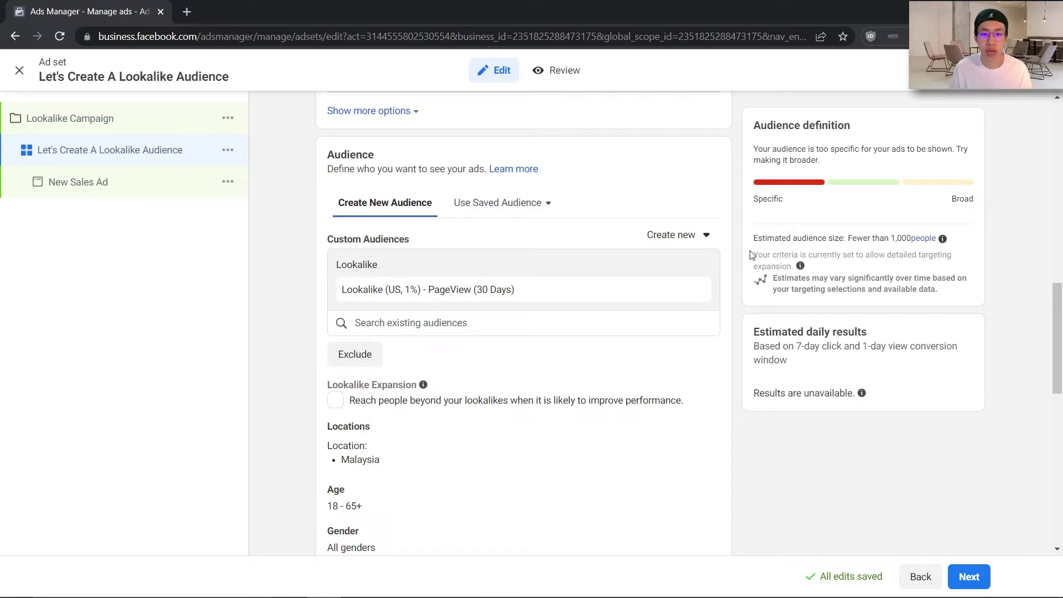
# Select the active Undoubt Studio Pixel as the ad set's conversion pixel.
pyautogui.scroll(10, 680, 320)
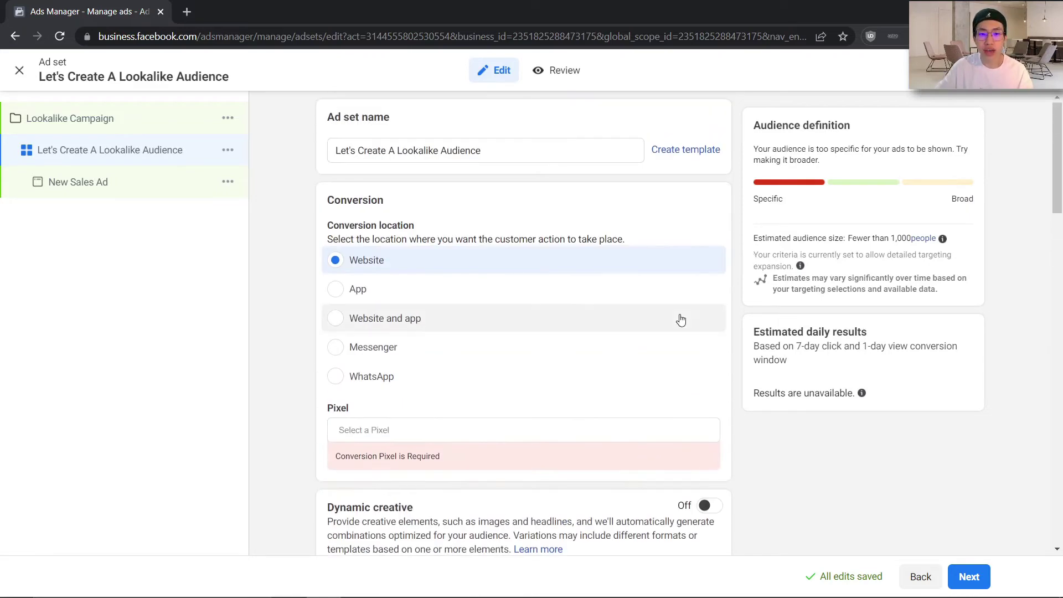
pyautogui.scroll(-3, 680, 320)
pyautogui.click(434, 289)
pyautogui.click(406, 313)
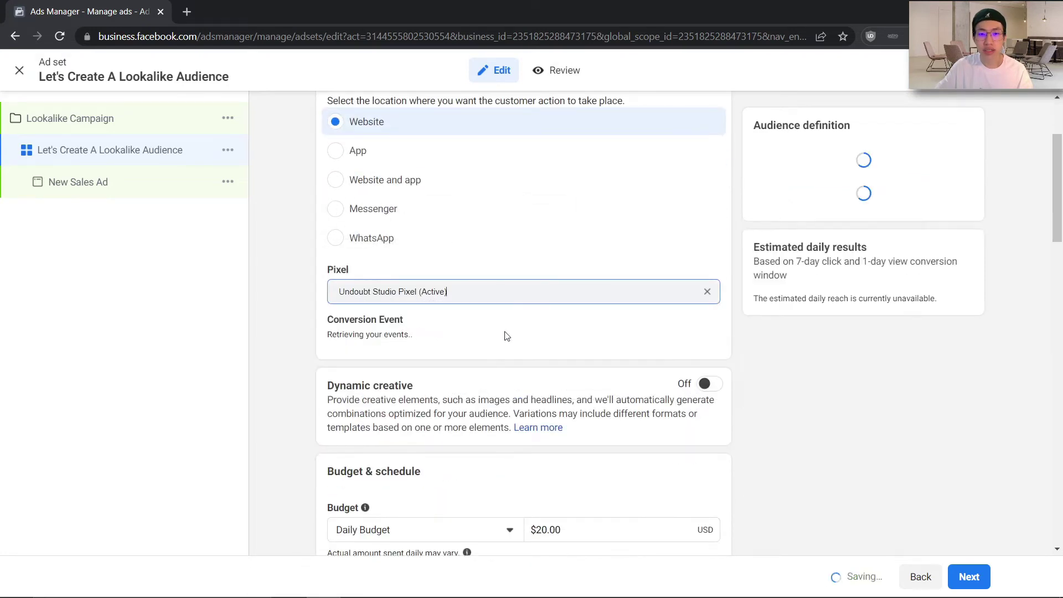
# Set the ad set's conversion event to Purchase.
pyautogui.scroll(-1, 465, 249)
pyautogui.click(436, 275)
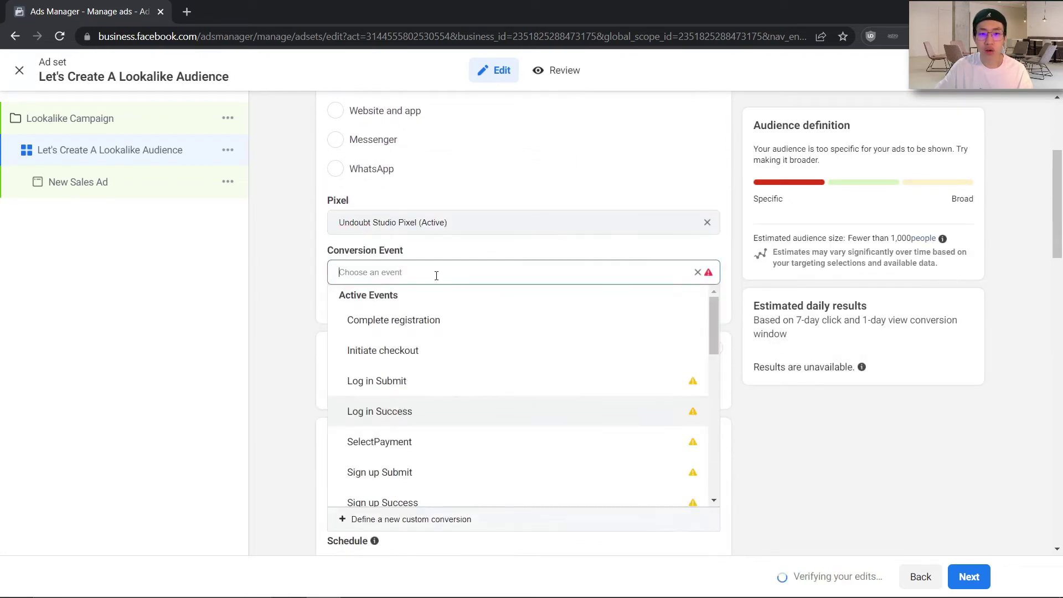
pyautogui.scroll(-8, 443, 404)
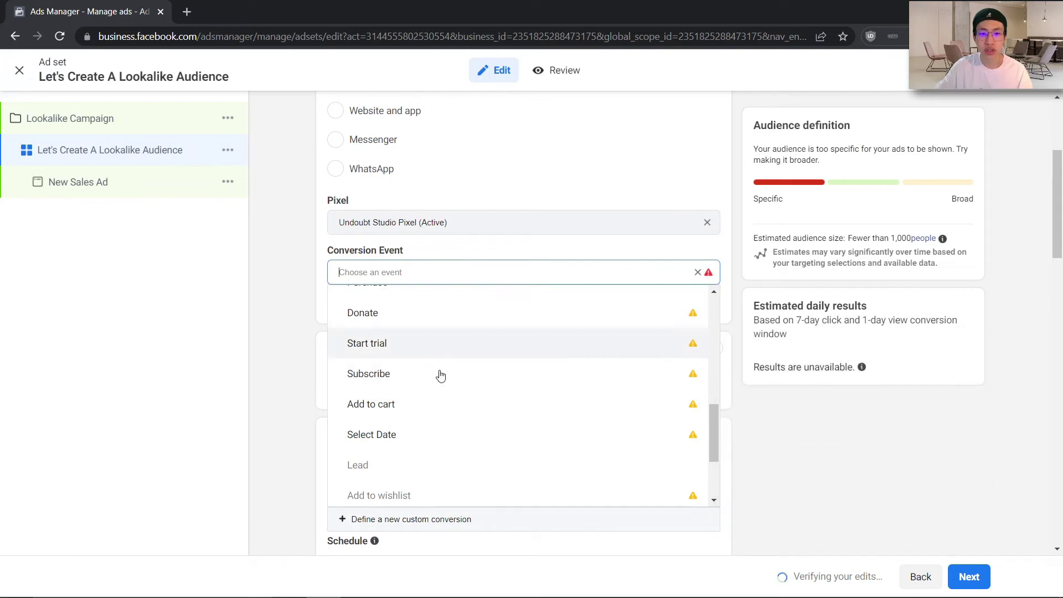
pyautogui.scroll(2, 440, 376)
pyautogui.click(562, 353)
pyautogui.tripleClick(734, 266)
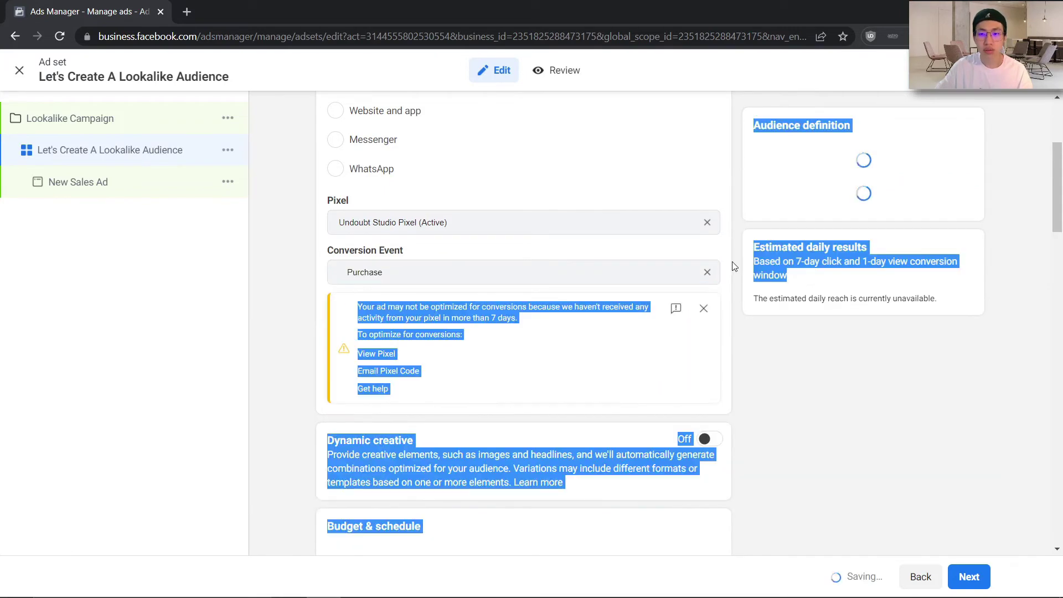
pyautogui.click(733, 266)
pyautogui.scroll(2, 716, 271)
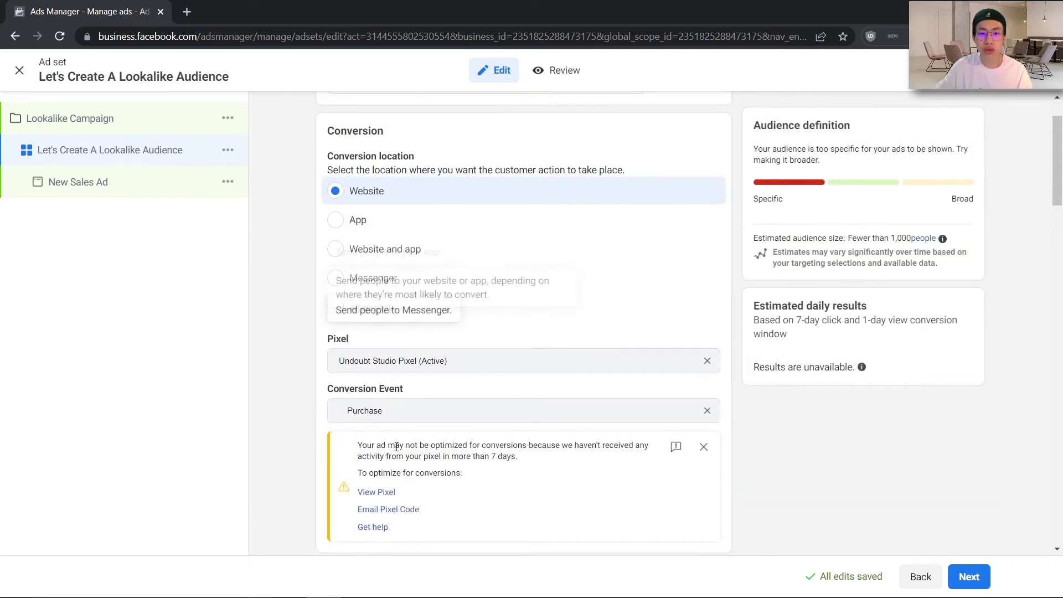
pyautogui.scroll(-15, 608, 337)
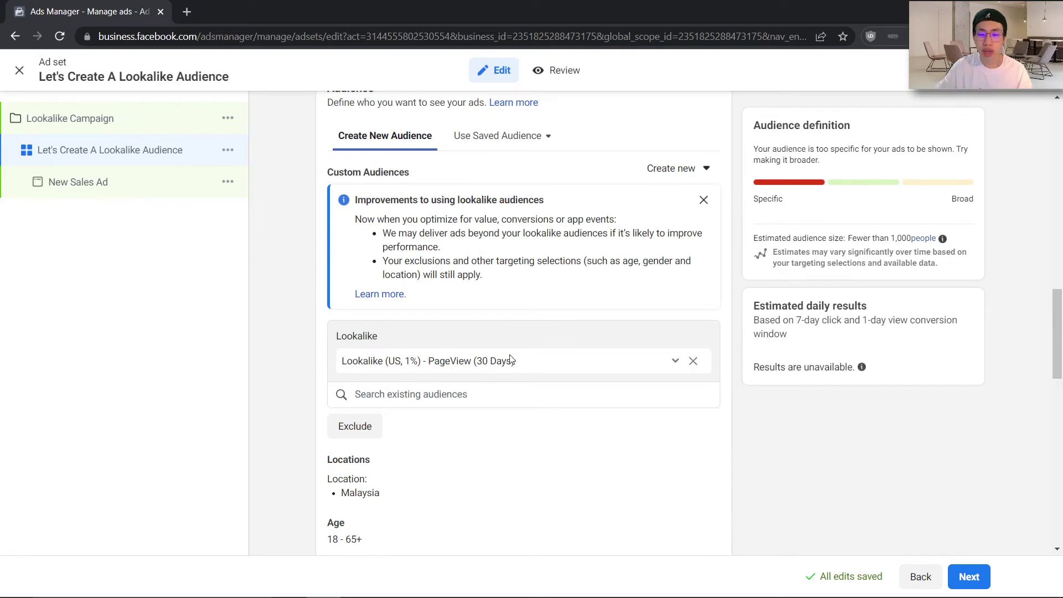
pyautogui.scroll(15, 631, 371)
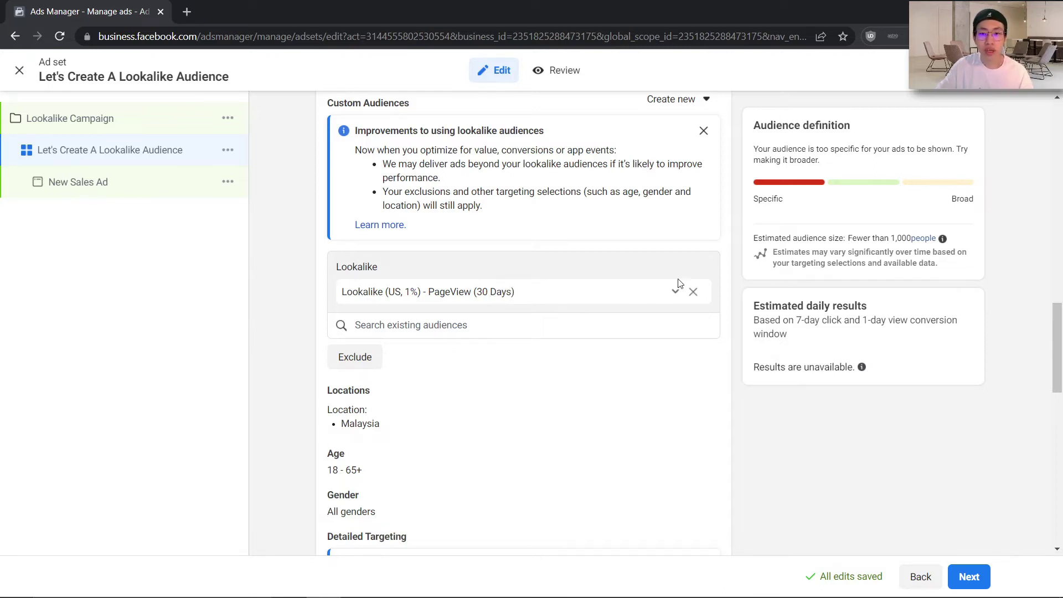
# Duplicate the ad set "Let's Create A Lookalike Audience" within Lookalike Campaign.
pyautogui.click(227, 149)
pyautogui.click(600, 326)
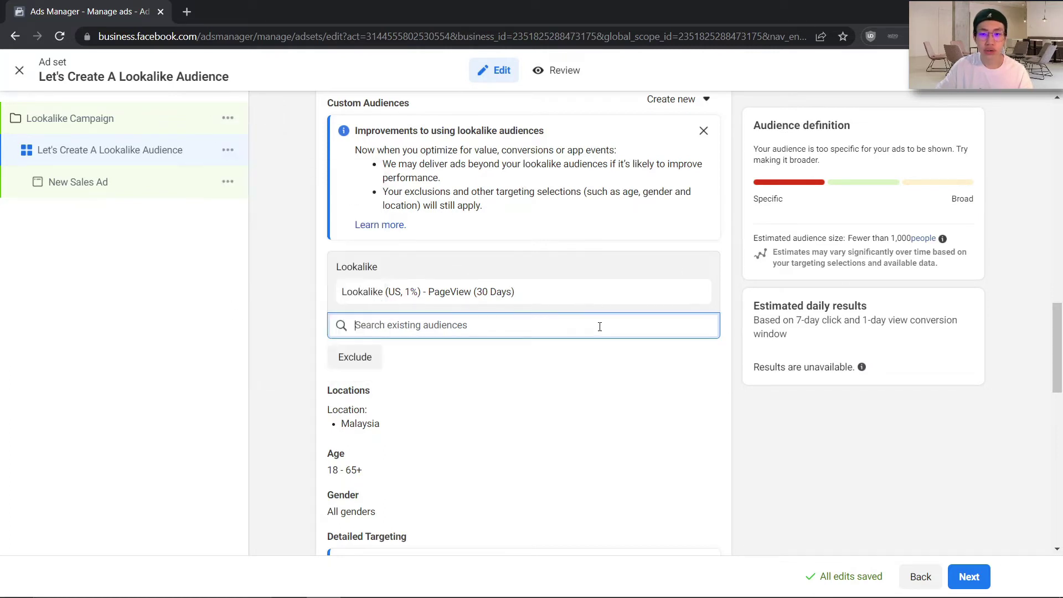
pyautogui.click(733, 271)
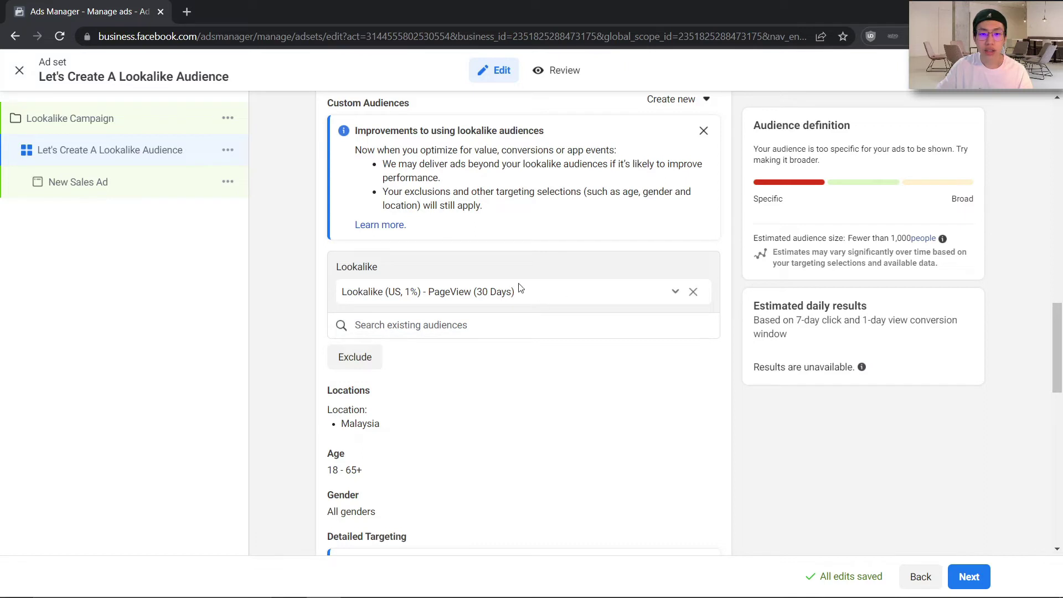
pyautogui.click(228, 149)
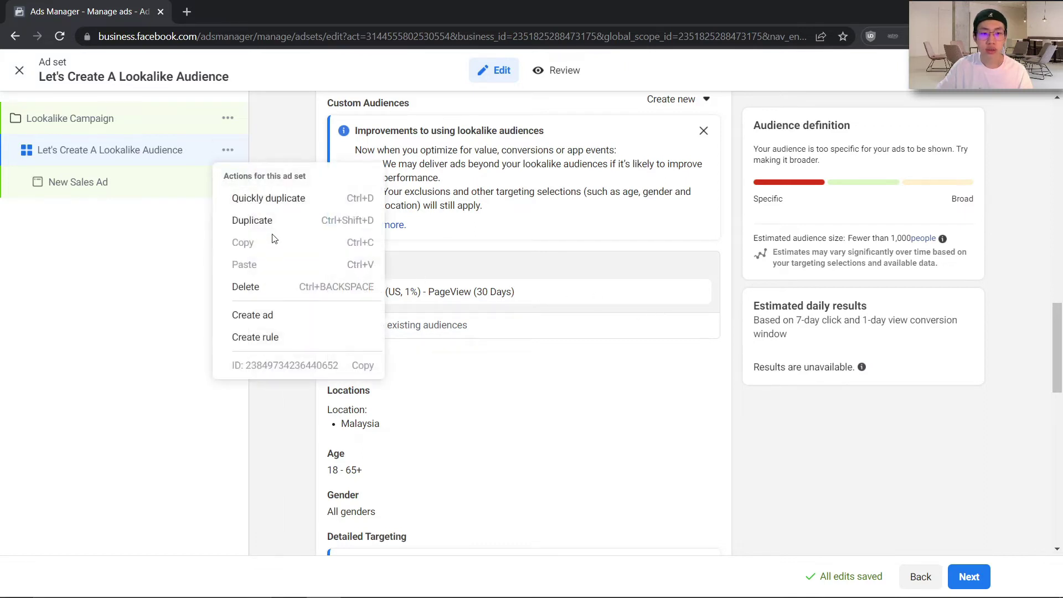
pyautogui.click(258, 222)
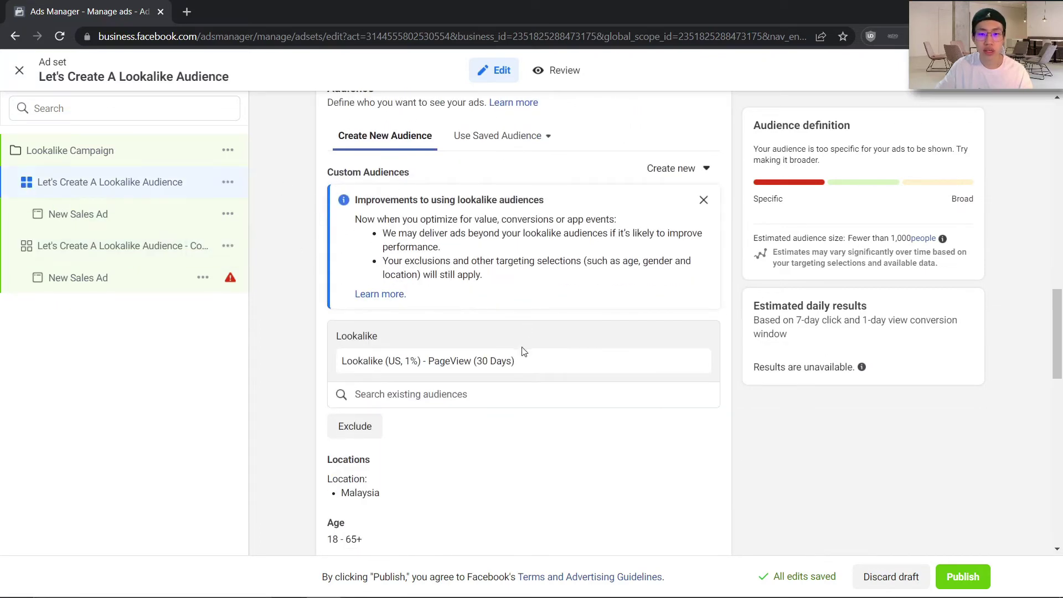
# Rename the original ad set after its lookalike audience as "Lookalike (US, 1%) - PageView (30 Days)".
pyautogui.moveTo(518, 361); pyautogui.dragTo(335, 360)
pyautogui.hotkey('ctrl', 'c')
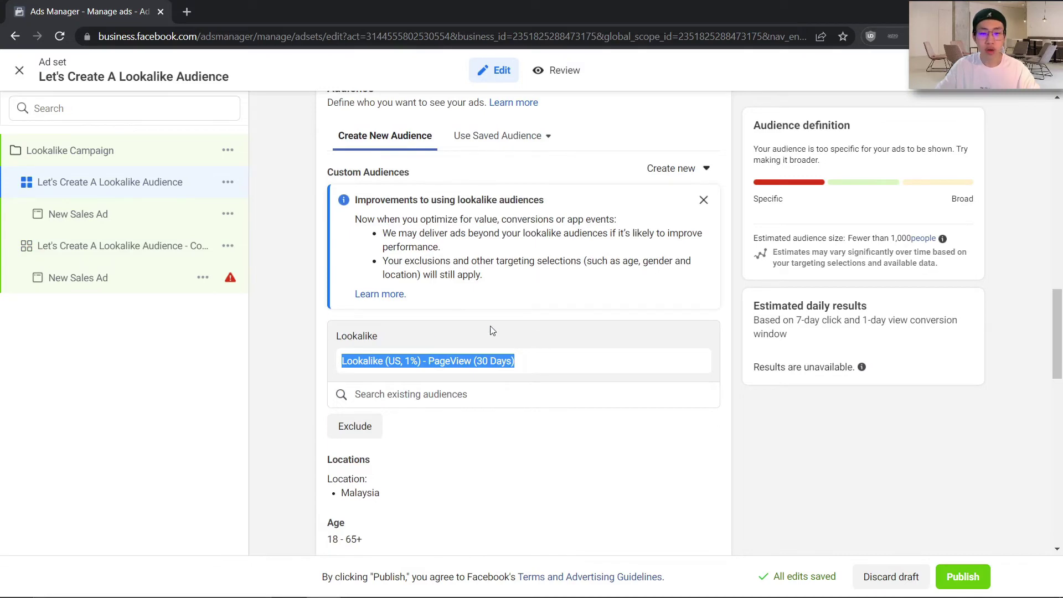
pyautogui.scroll(10, 490, 330)
pyautogui.tripleClick(510, 151)
pyautogui.hotkey('ctrl', 'v')
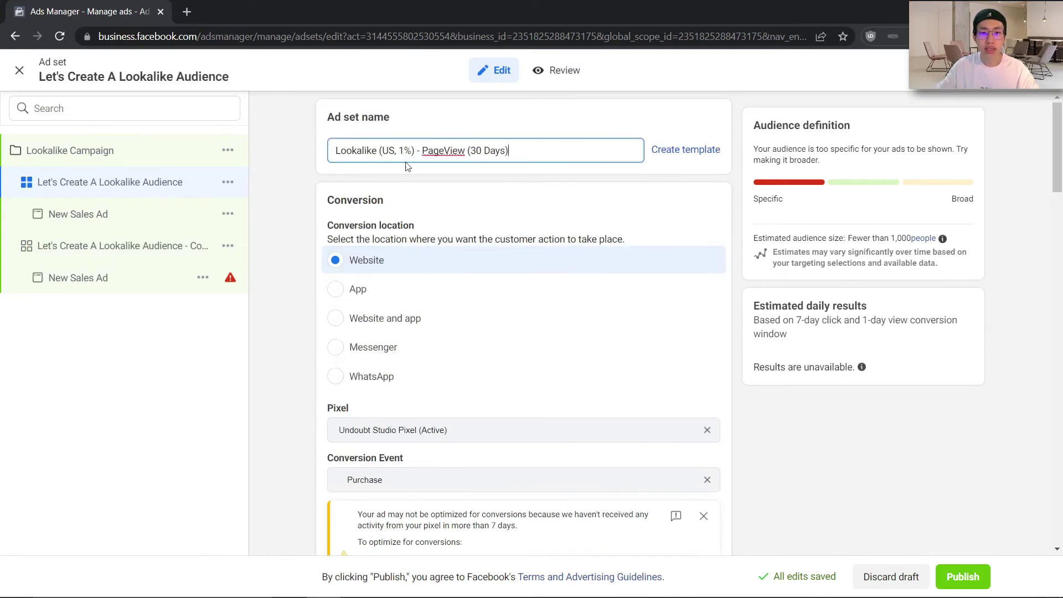
pyautogui.click(299, 161)
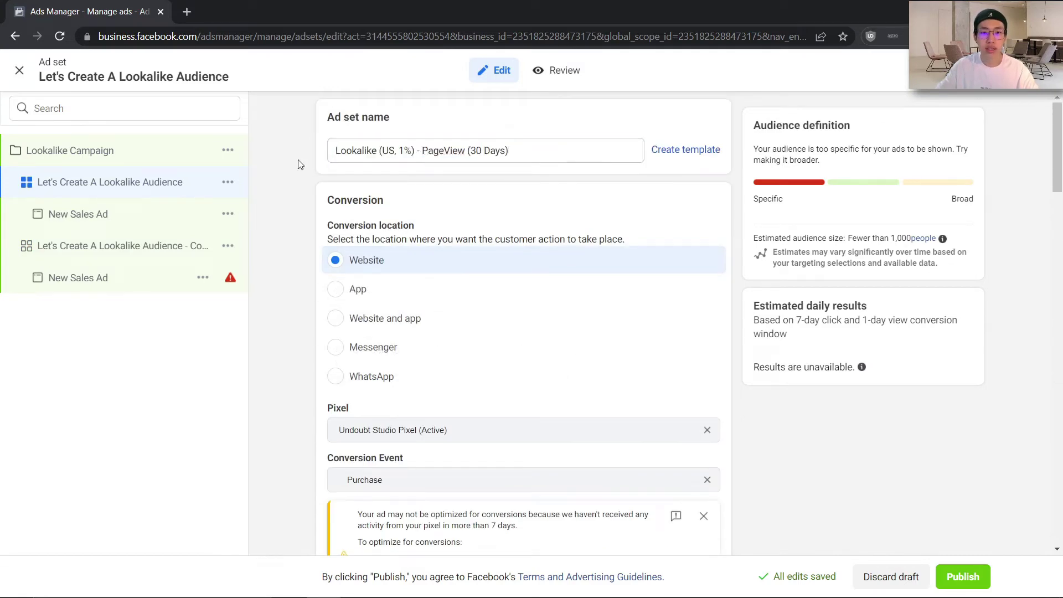
# Remove the PageView (30 Days) lookalike from the custom audiences of the copied ad set.
pyautogui.click(123, 252)
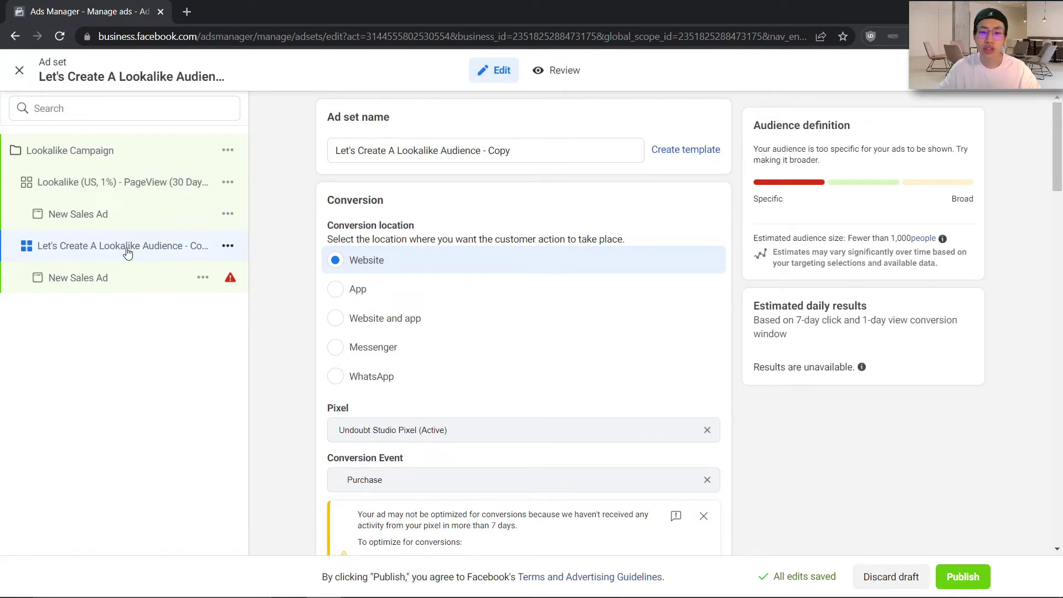
pyautogui.scroll(-10, 387, 200)
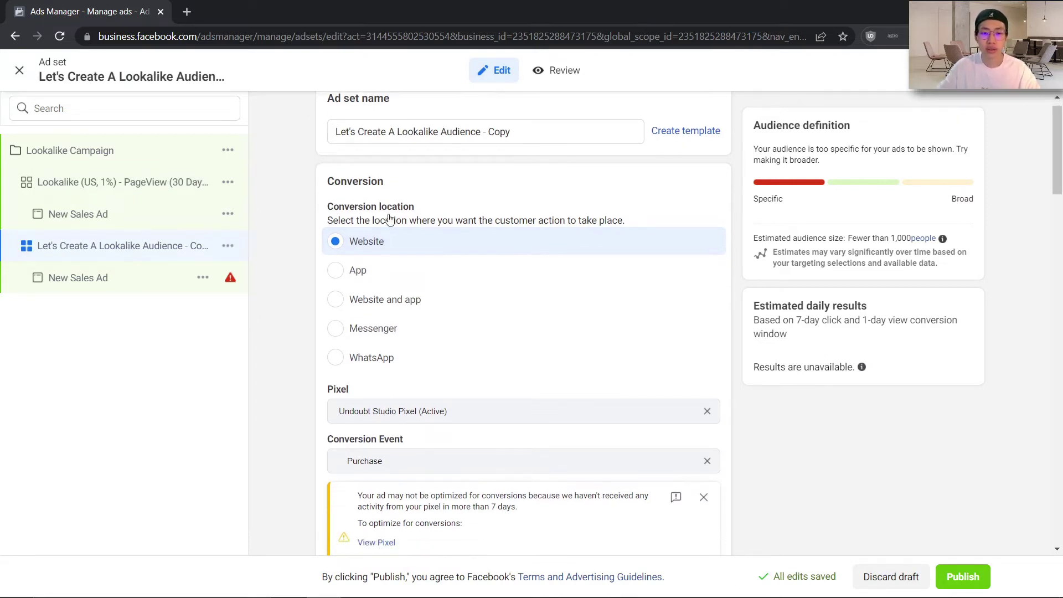
pyautogui.scroll(-5, 435, 266)
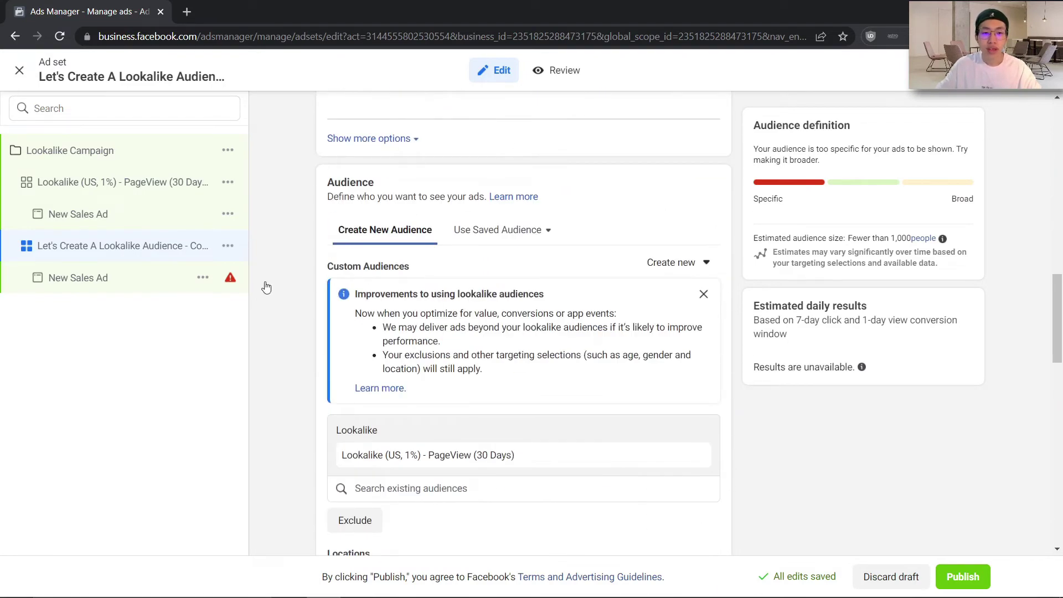
pyautogui.scroll(-1, 583, 415)
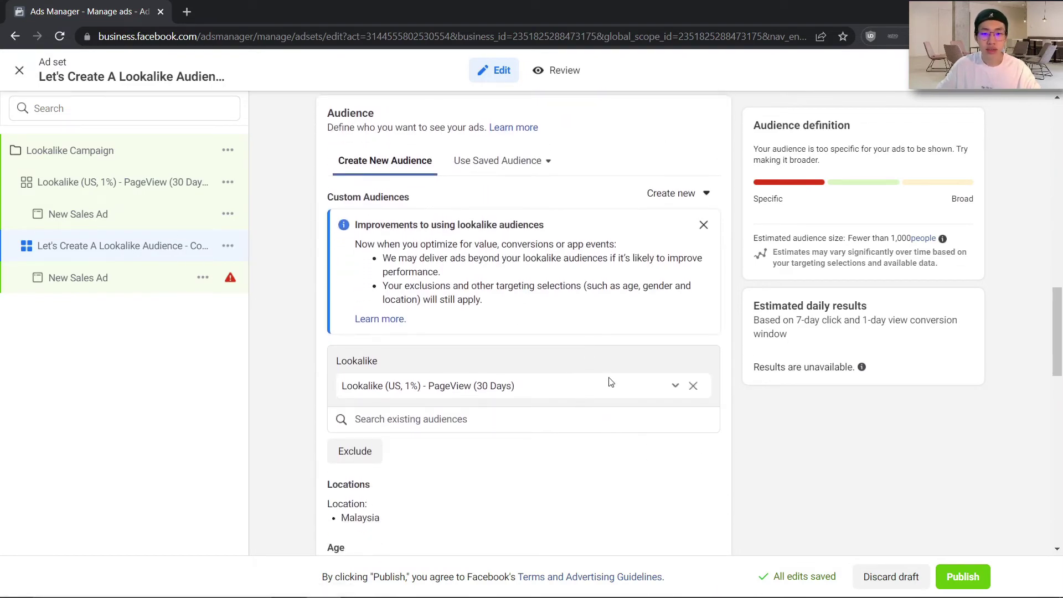
pyautogui.click(693, 387)
# Create one 1% United States lookalike audience for the copied ad set with InitiateCheckout (30 Day) as its source.
pyautogui.click(685, 193)
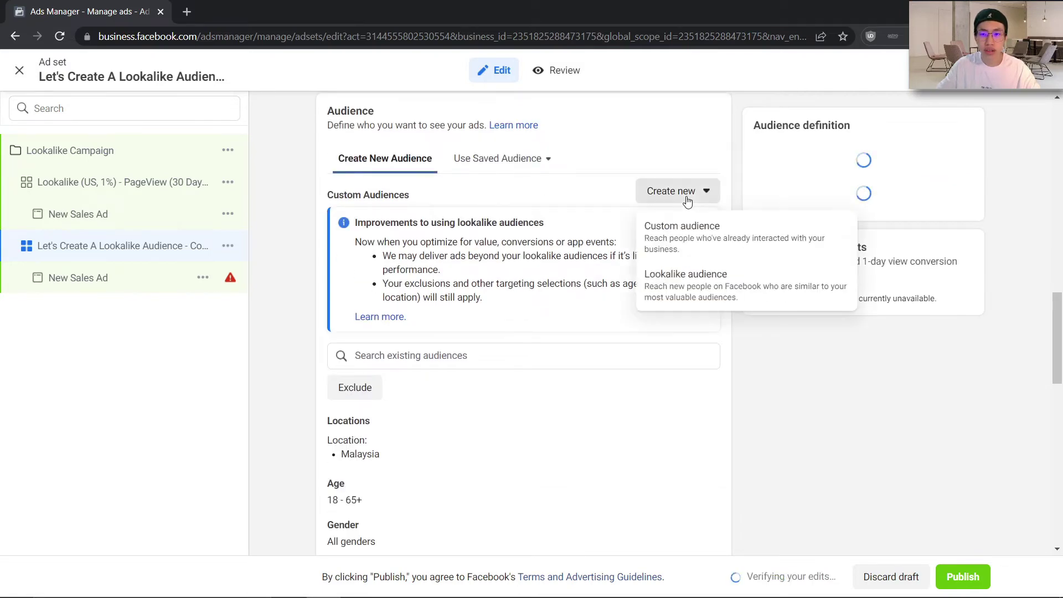
pyautogui.click(699, 290)
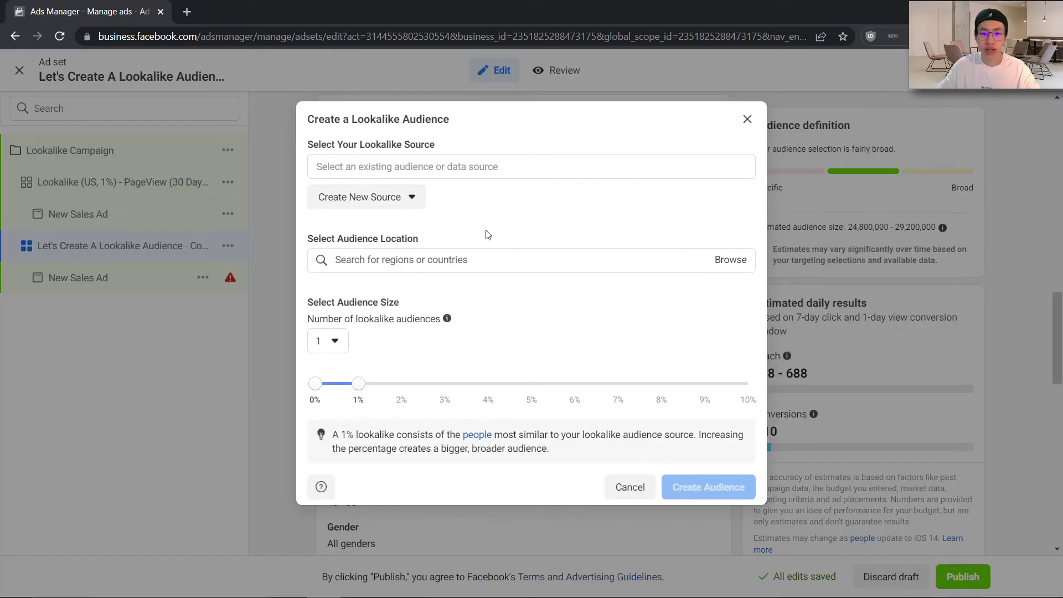
pyautogui.click(470, 165)
pyautogui.click(469, 199)
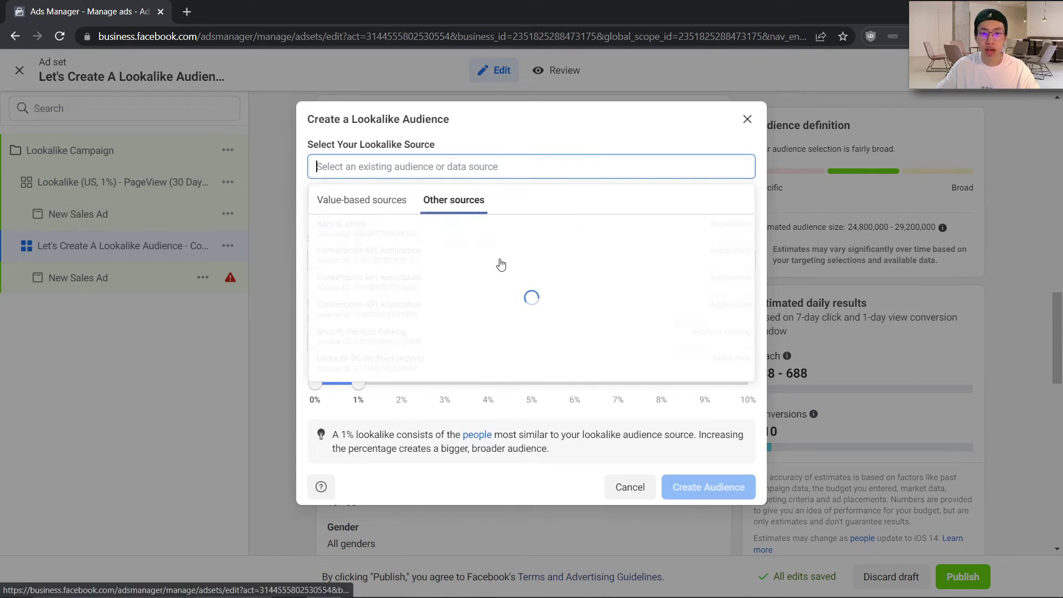
pyautogui.scroll(-5, 509, 270)
pyautogui.scroll(3, 438, 292)
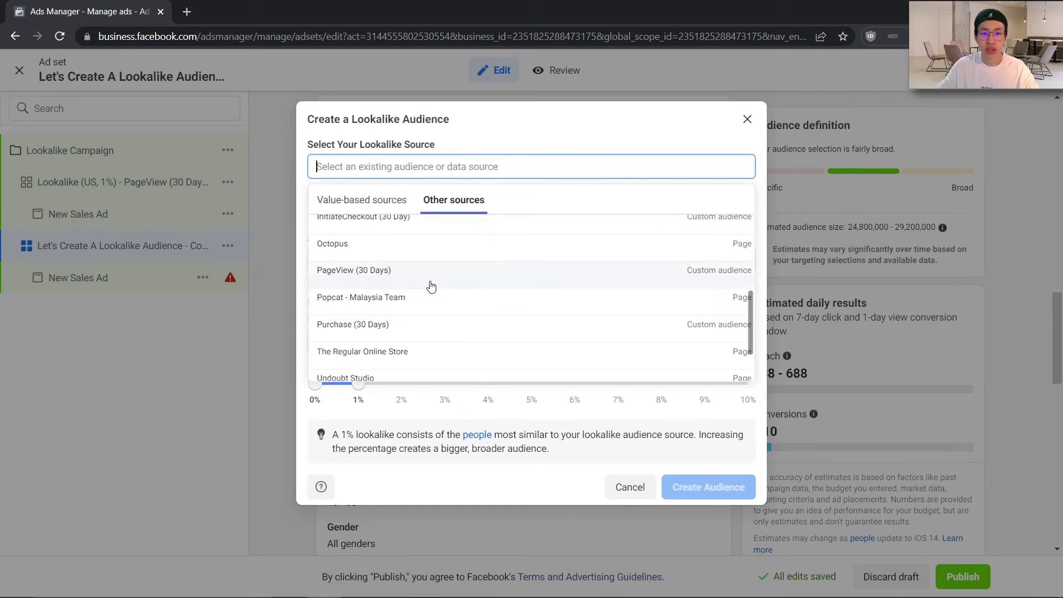
pyautogui.click(396, 293)
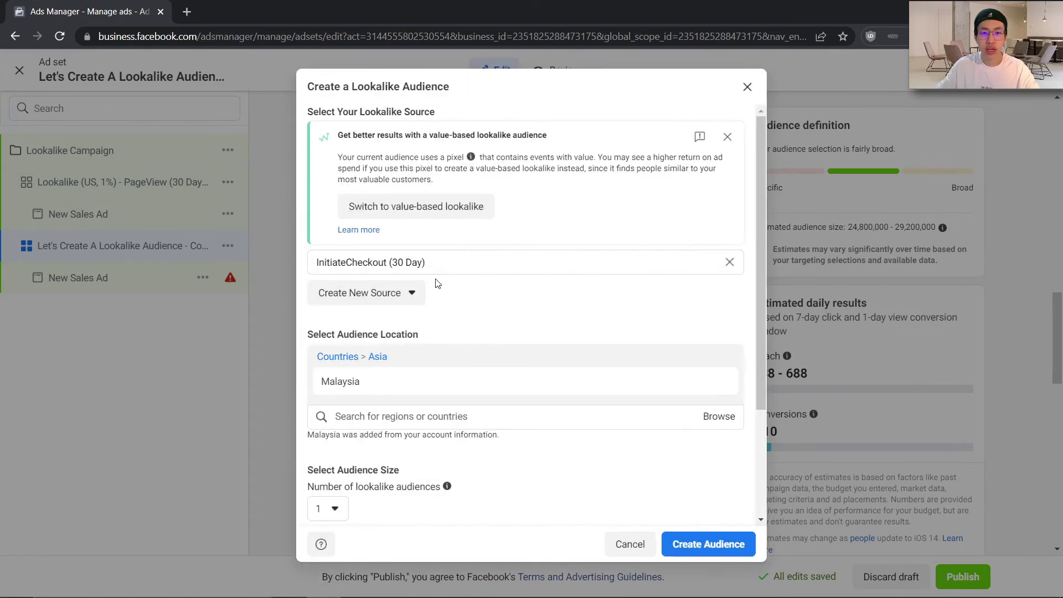
pyautogui.scroll(-2, 582, 297)
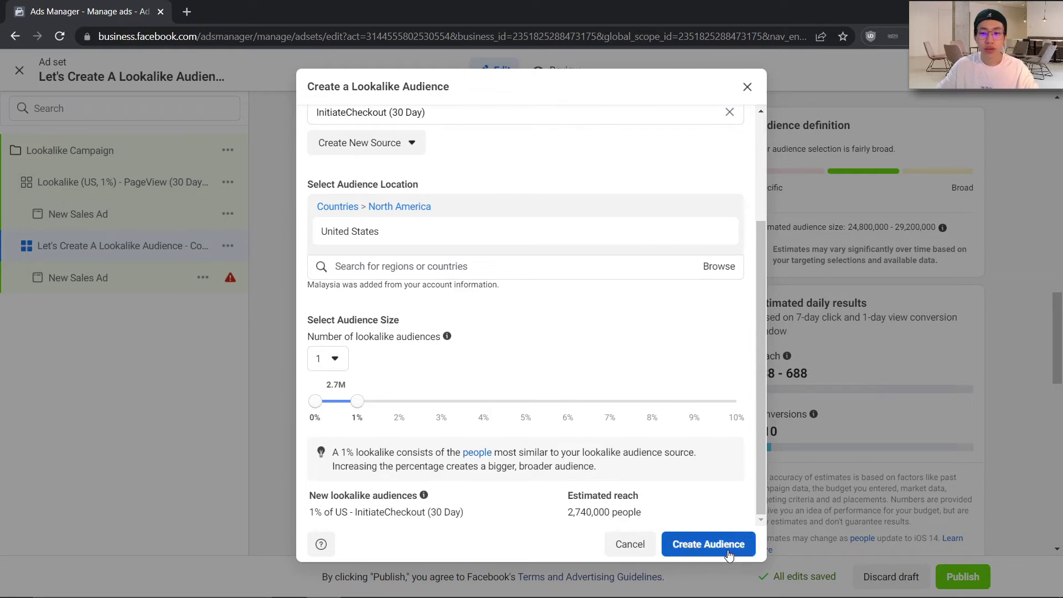
pyautogui.click(708, 544)
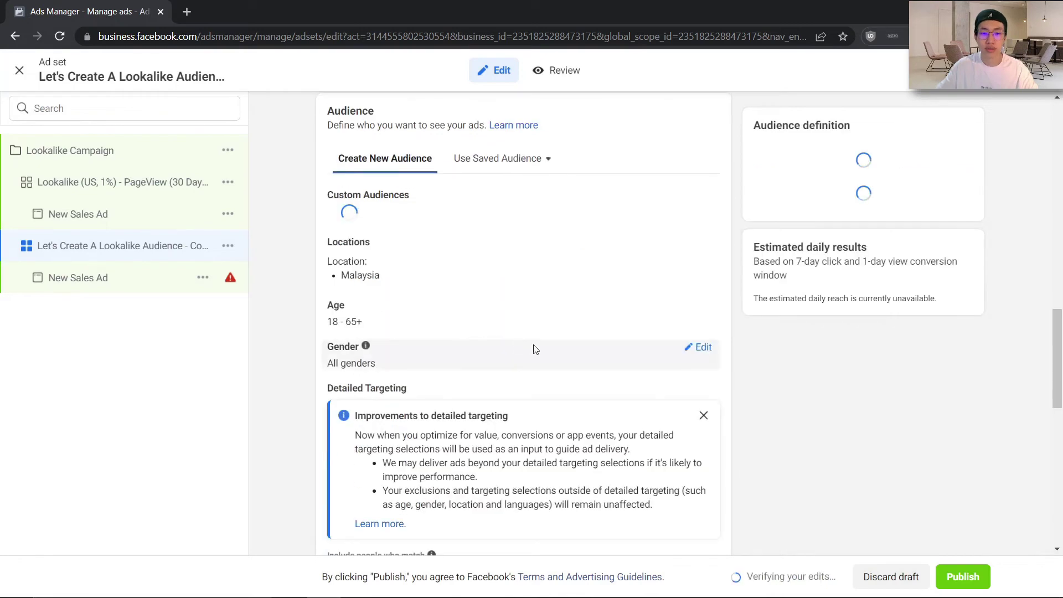
# Rename the copied ad set after its new audience as "Lookalike (US, 1%) - InitiateCheckout (30 Day)".
pyautogui.moveTo(553, 318); pyautogui.dragTo(342, 318)
pyautogui.scroll(15, 504, 372)
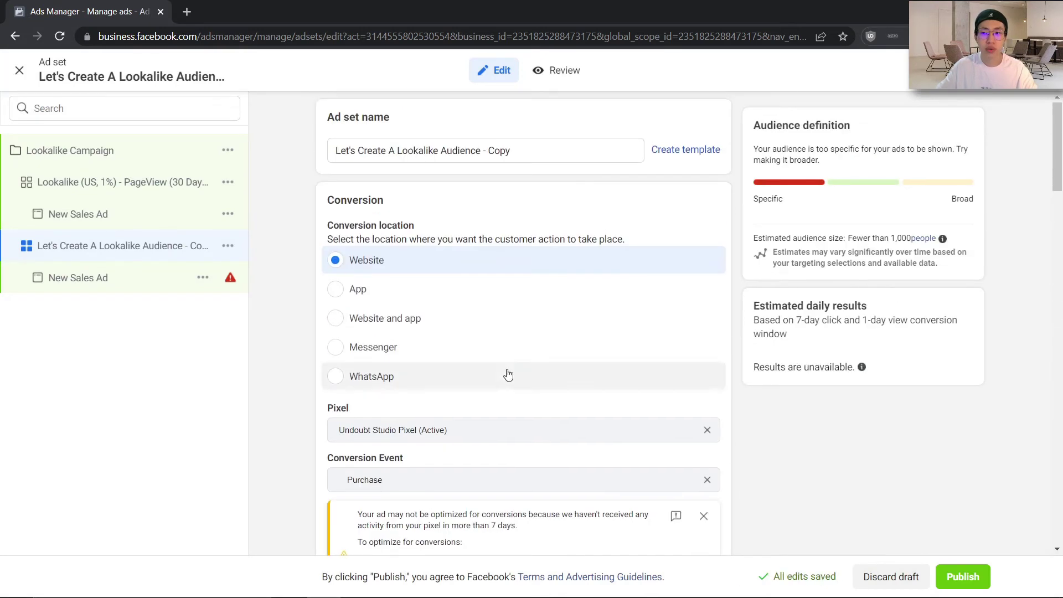
pyautogui.click(512, 150)
pyautogui.hotkey('ctrl', 'a')
pyautogui.hotkey('ctrl', 'v')
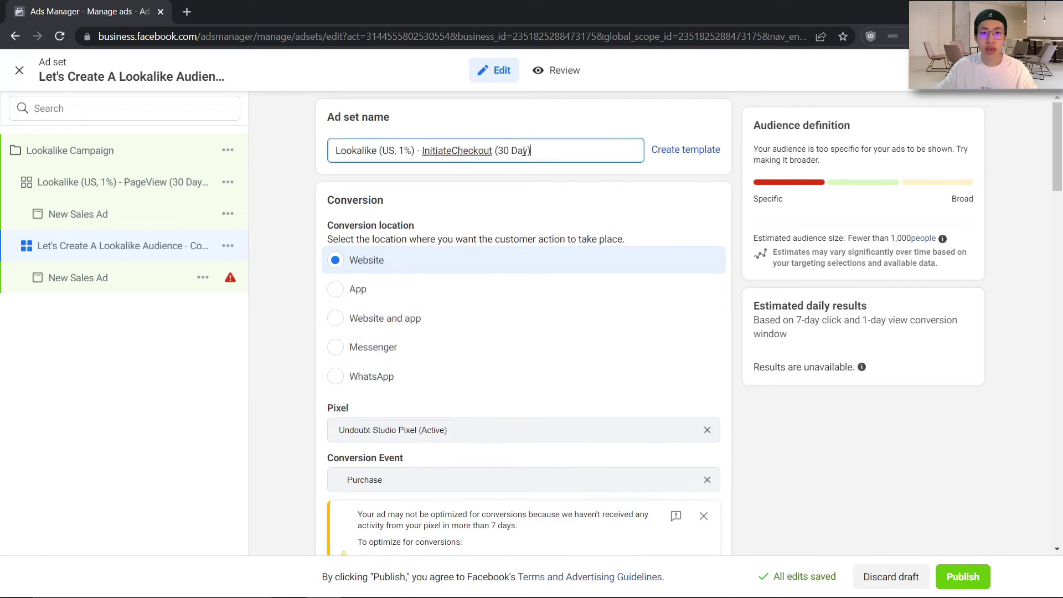
pyautogui.click(556, 116)
# Return to the ad set list and widen the Ad Set column to fit the full names.
pyautogui.scroll(-15, 577, 336)
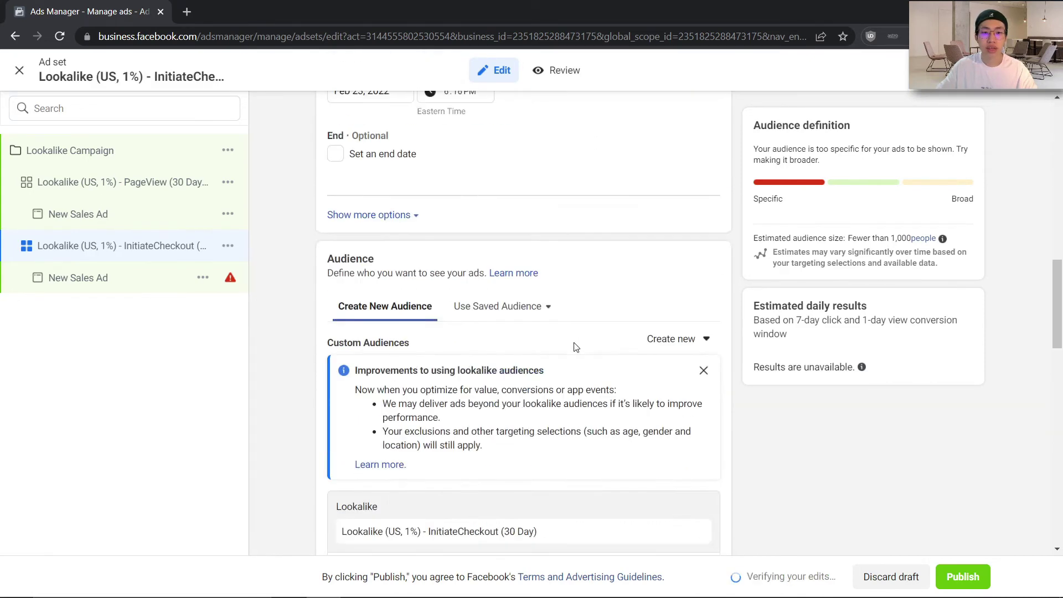
pyautogui.scroll(3, 557, 183)
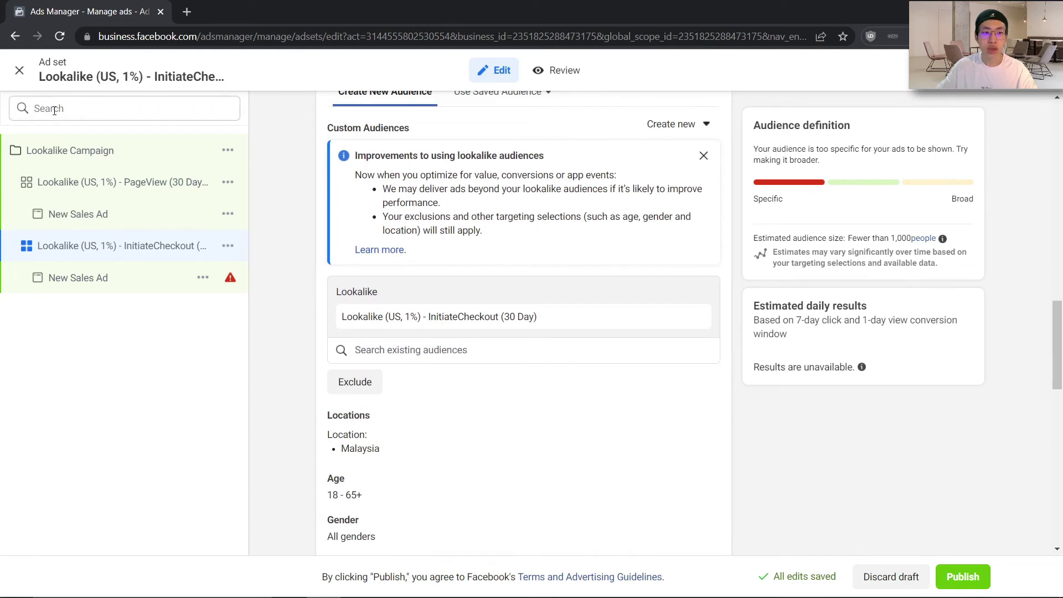
pyautogui.click(23, 80)
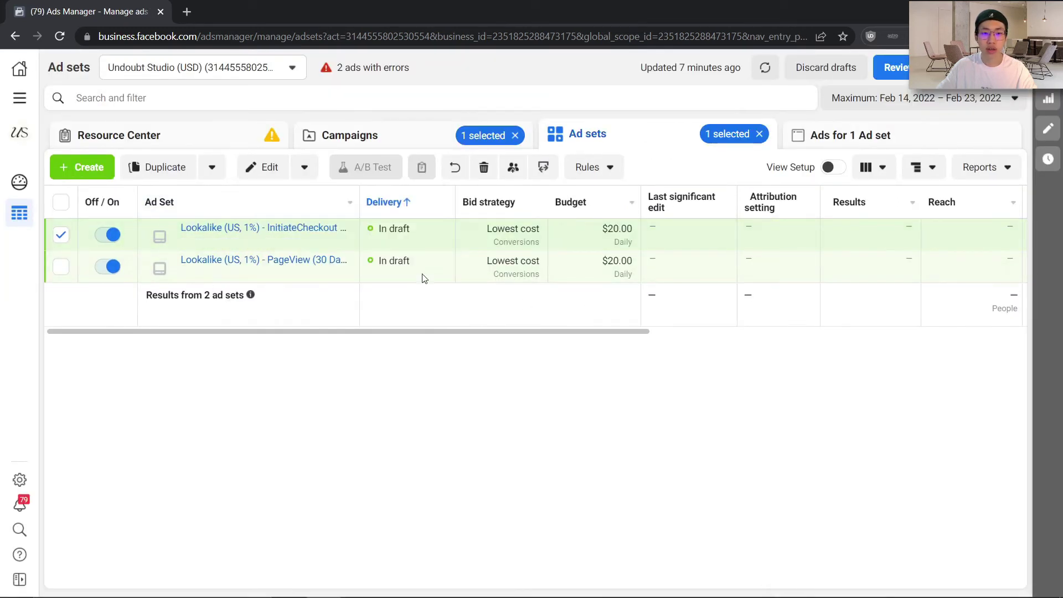
pyautogui.moveTo(359, 196); pyautogui.dragTo(414, 197)
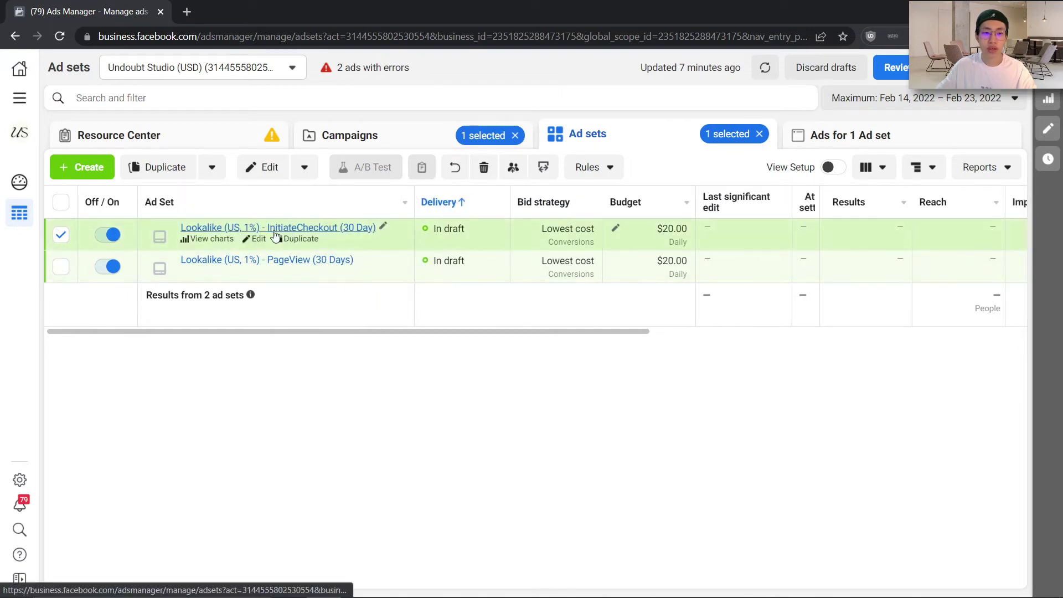
# Reopen the InitiateCheckout ad set for editing and duplicate it once within the original campaign.
pyautogui.click(258, 239)
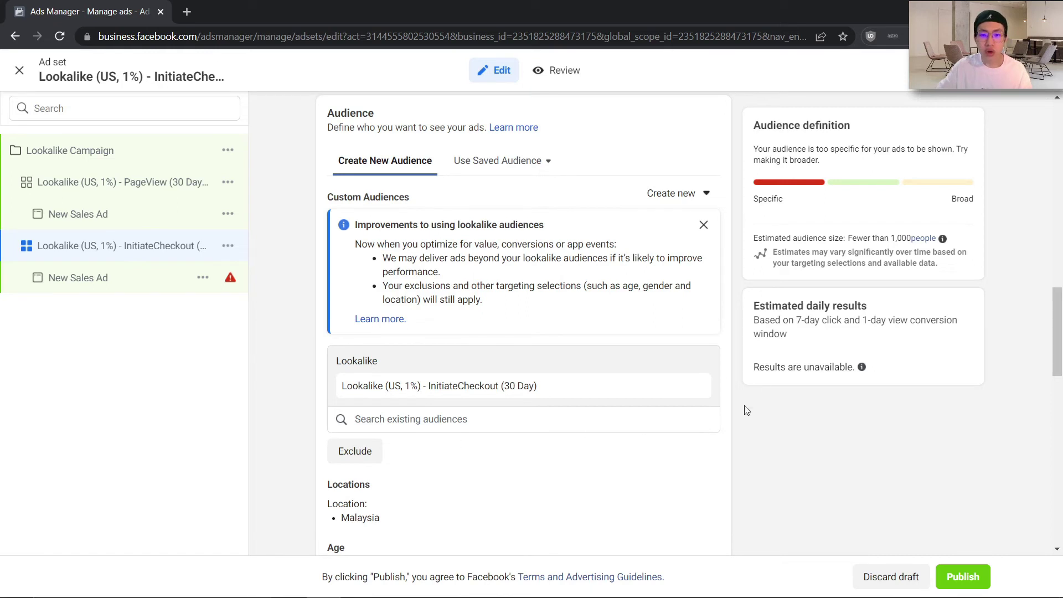
pyautogui.moveTo(384, 382)
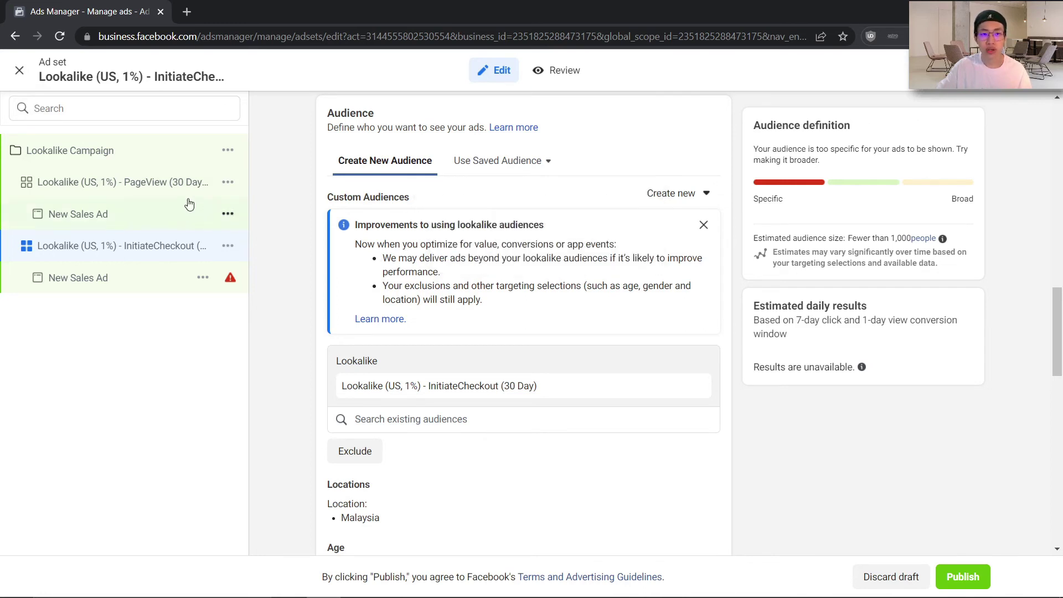
pyautogui.click(228, 247)
pyautogui.click(250, 316)
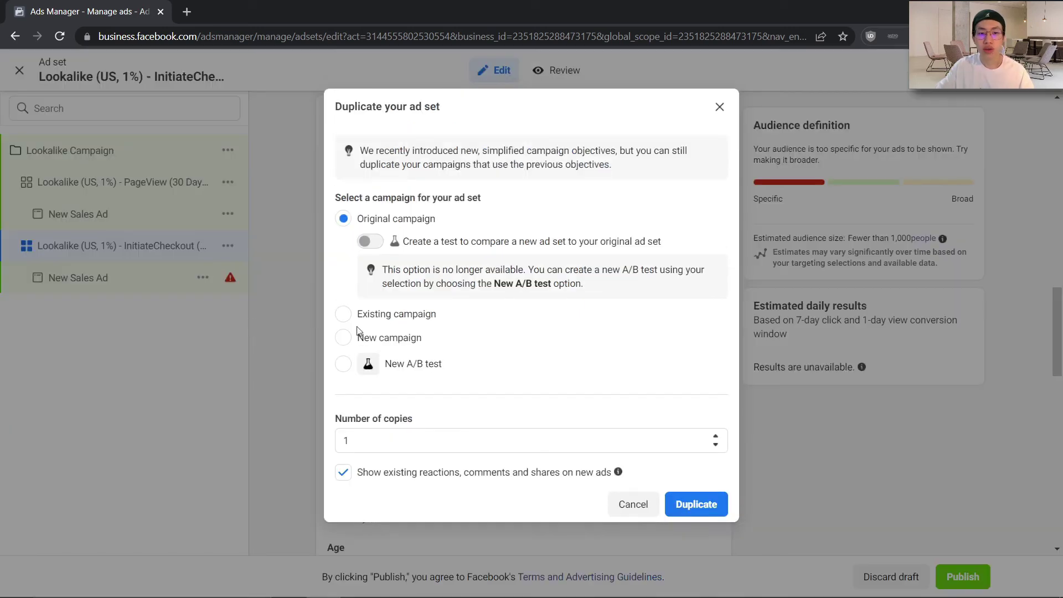
pyautogui.click(692, 503)
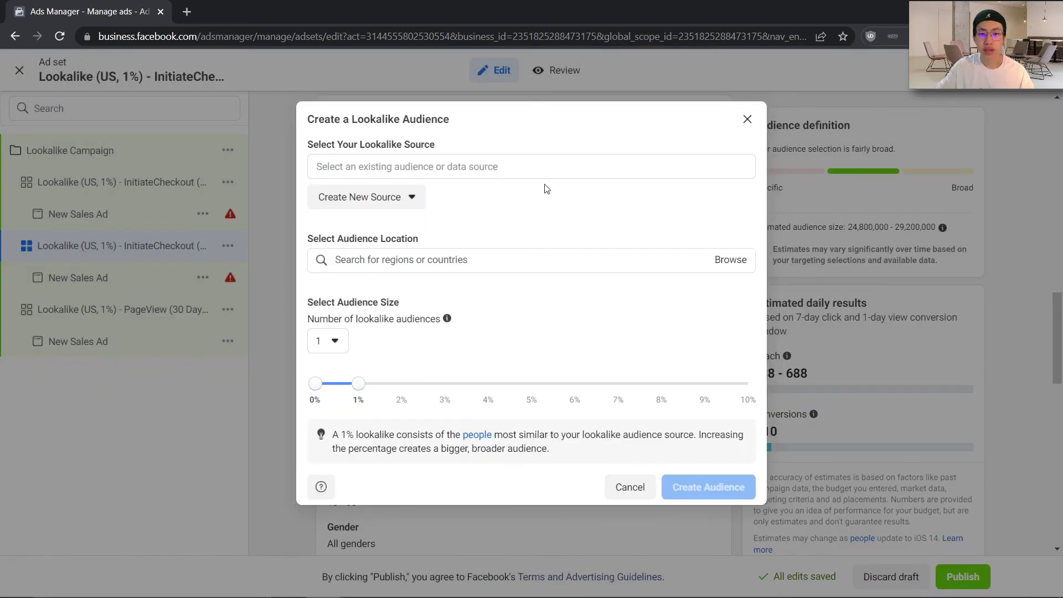
# Create one 1% United States lookalike audience for the new copy with Purchase (30 Days) as its source.
pyautogui.click(459, 167)
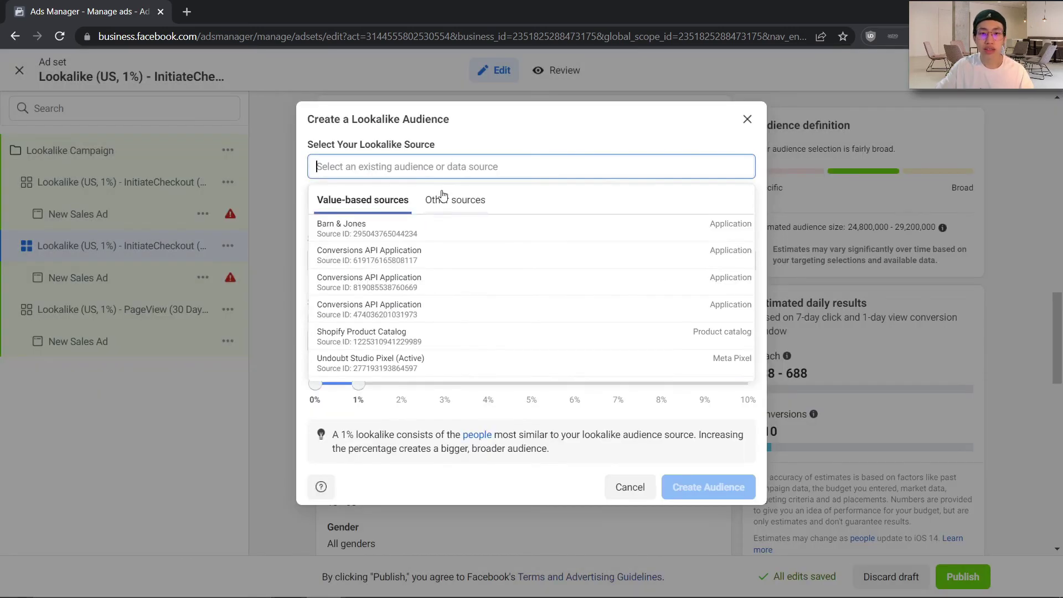
pyautogui.click(443, 203)
pyautogui.click(429, 293)
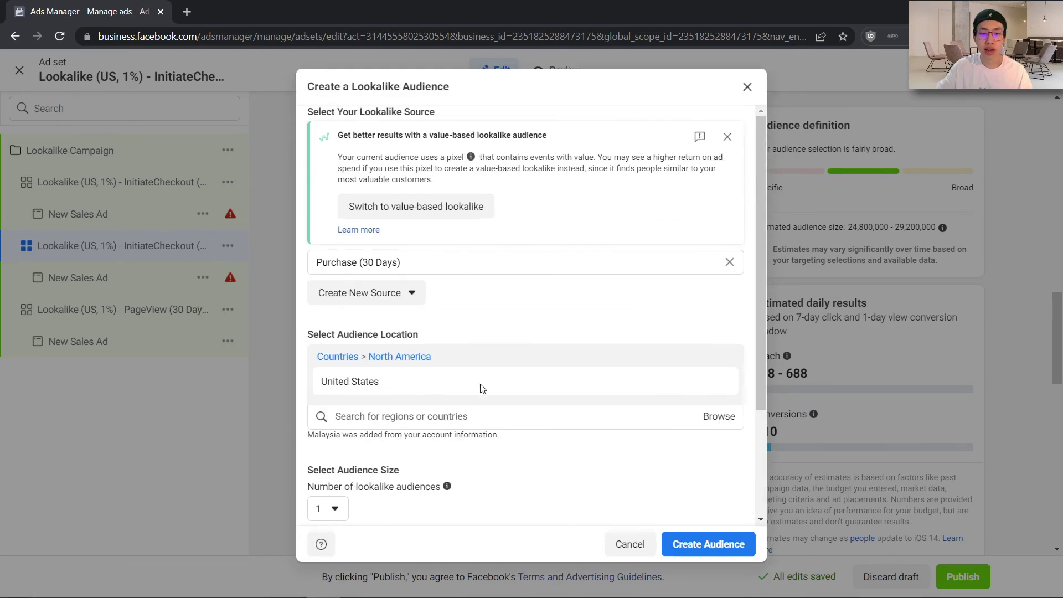
pyautogui.click(718, 545)
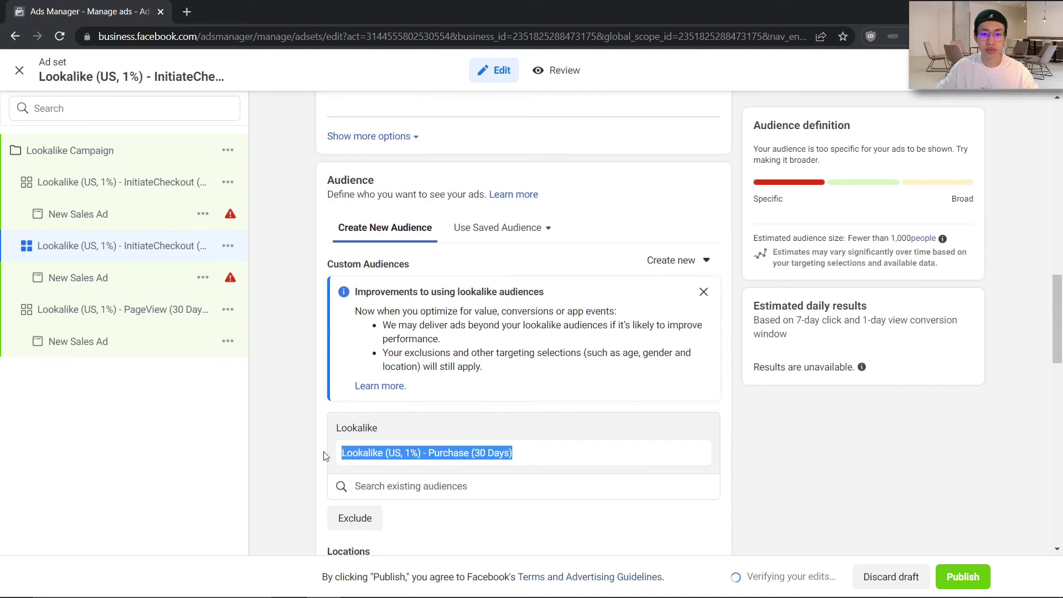
# Rename the new ad set copy as "Lookalike (US, 1%) - Purchase (30 Days)".
pyautogui.scroll(15, 497, 221)
pyautogui.click(522, 150)
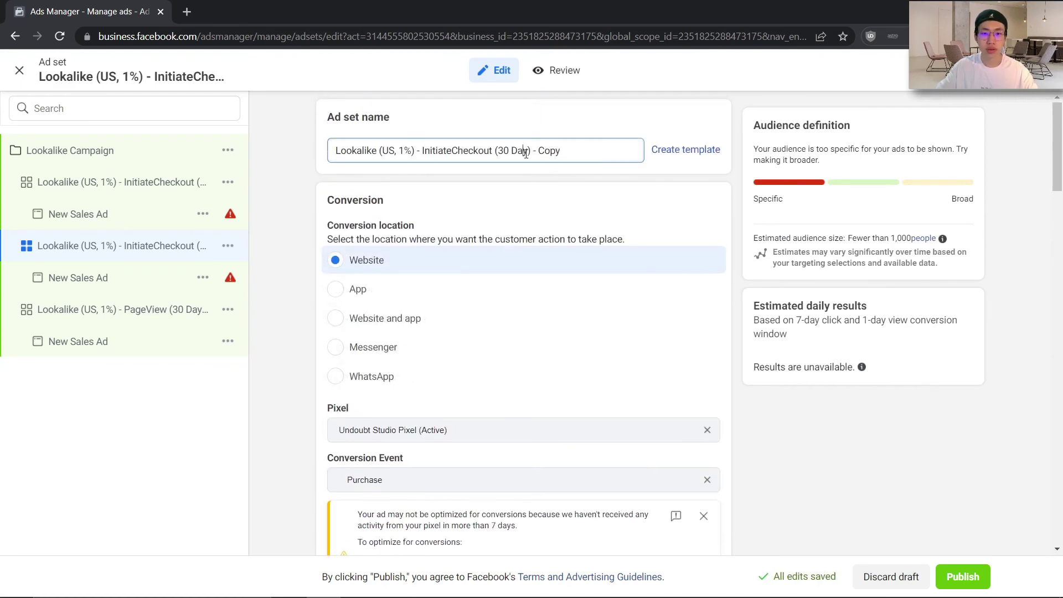
pyautogui.hotkey('ctrl', 'a')
pyautogui.write('Lookalike (US, 1%) - Purchase (30 Days)')
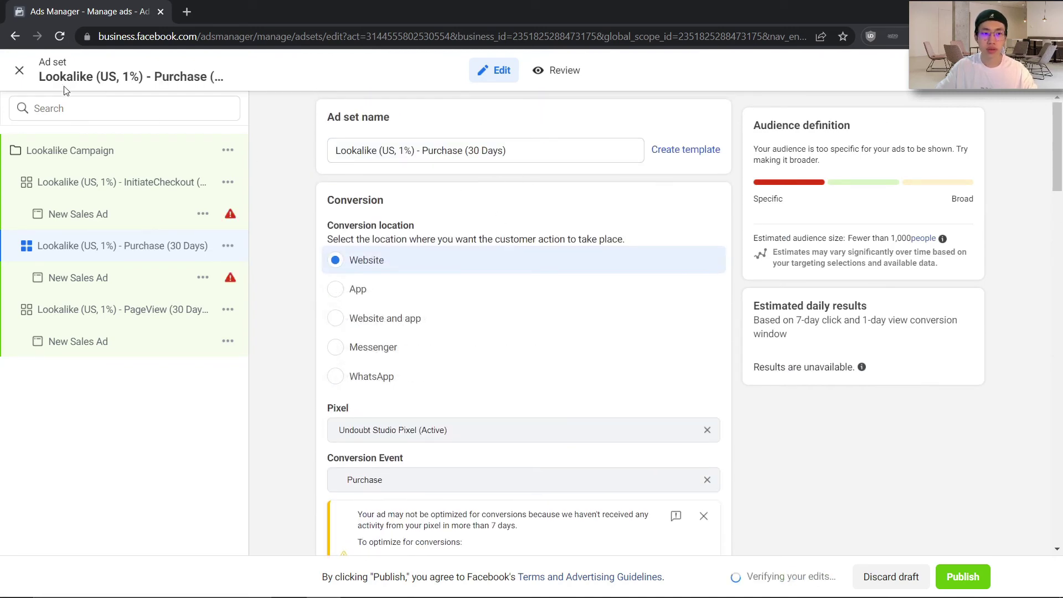
# Return to the ad set list and widen the Attribution setting column to fit its heading.
pyautogui.click(21, 69)
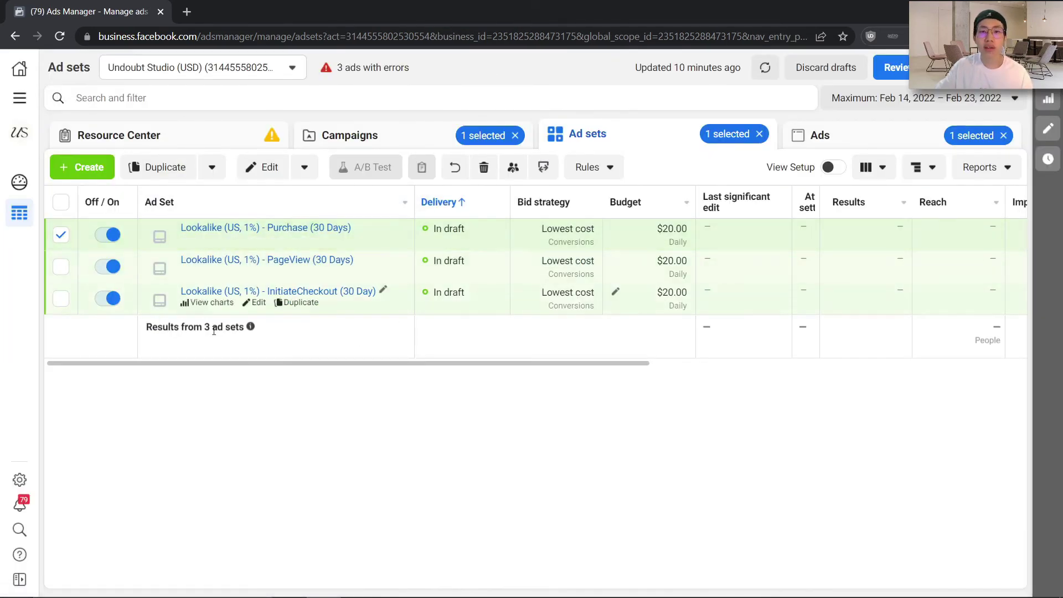
pyautogui.moveTo(276, 238)
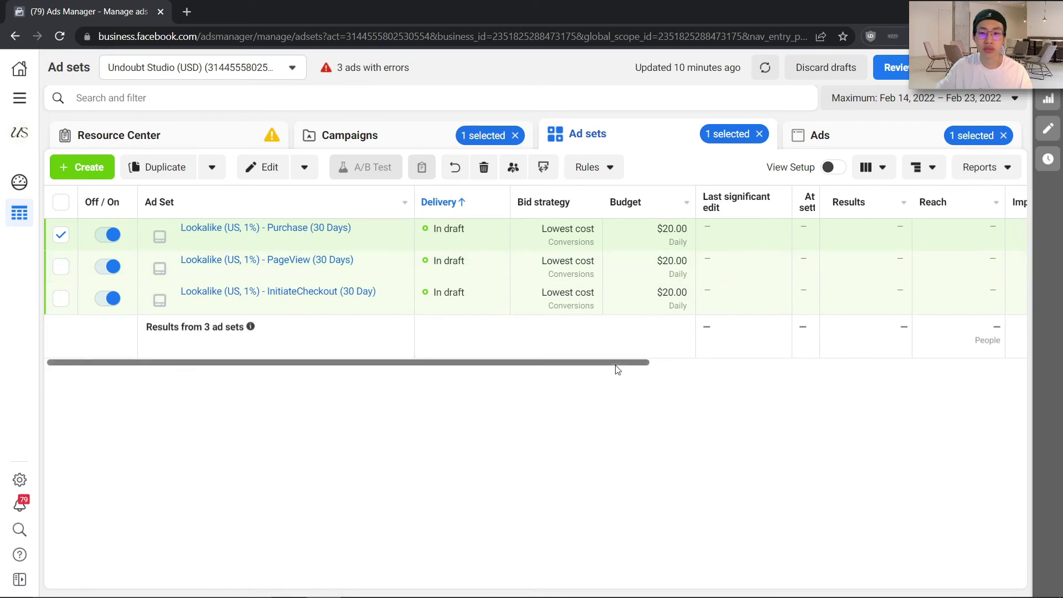
pyautogui.moveTo(617, 369)
pyautogui.mouseDown()
pyautogui.moveTo(858, 366)
pyautogui.moveTo(620, 366)
pyautogui.mouseUp()
pyautogui.moveTo(820, 201); pyautogui.dragTo(874, 201)
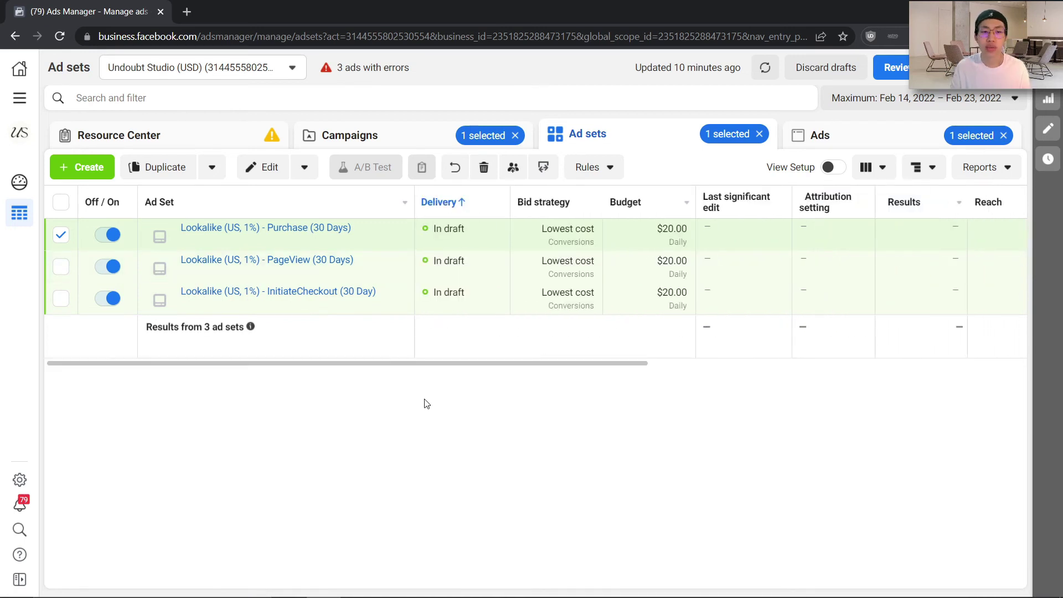